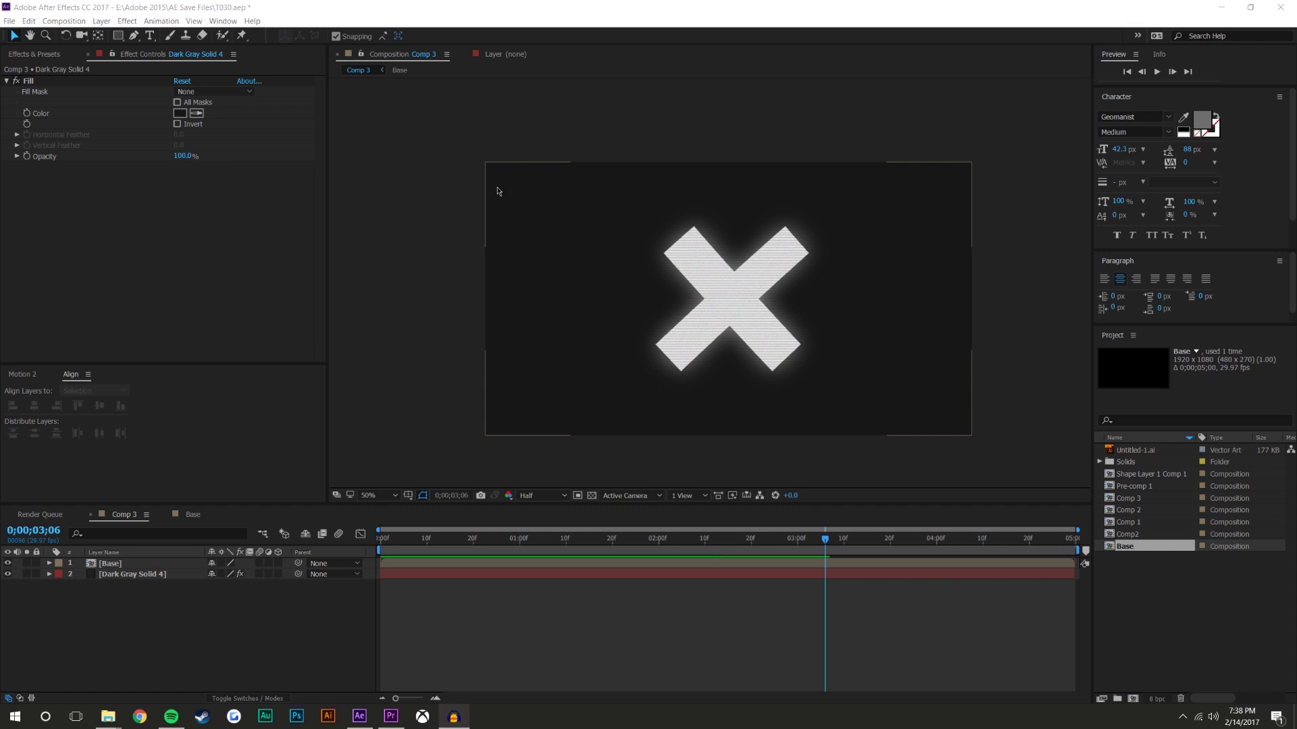
- Scrub the Comp 3 timeline to watch the glowing X build up
{"action": "left_click", "coordinate": [647, 607]}
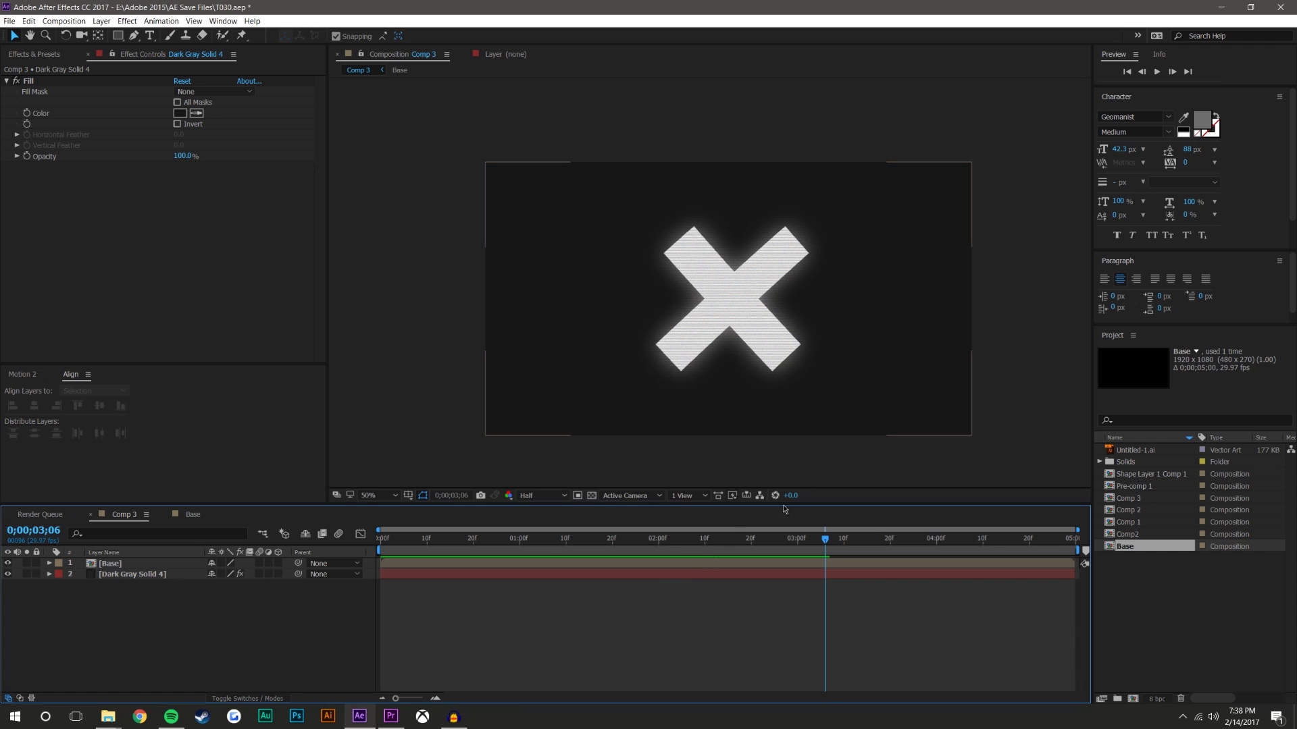
{"action": "left_click_drag", "start_coordinate": [445, 538], "coordinate": [660, 535]}
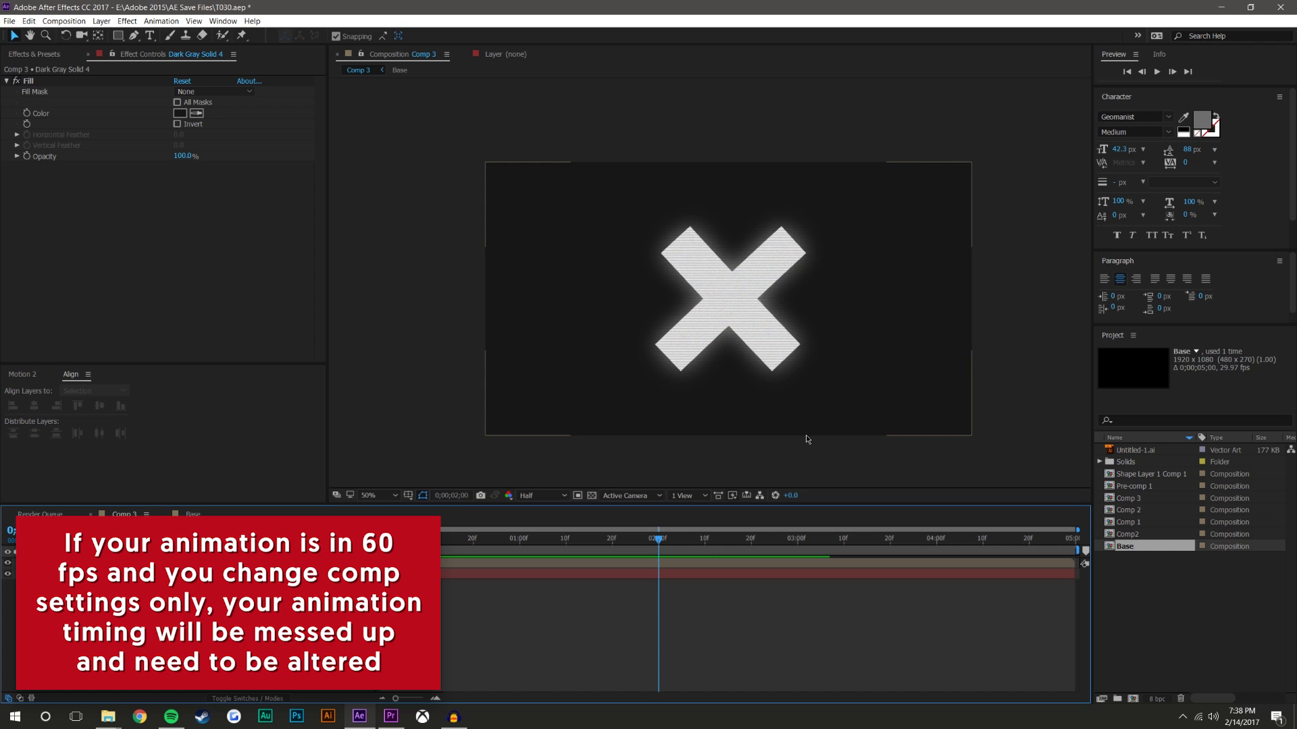
- Start a new composition sized 480 × 480 pixels
{"action": "left_click", "coordinate": [64, 22]}
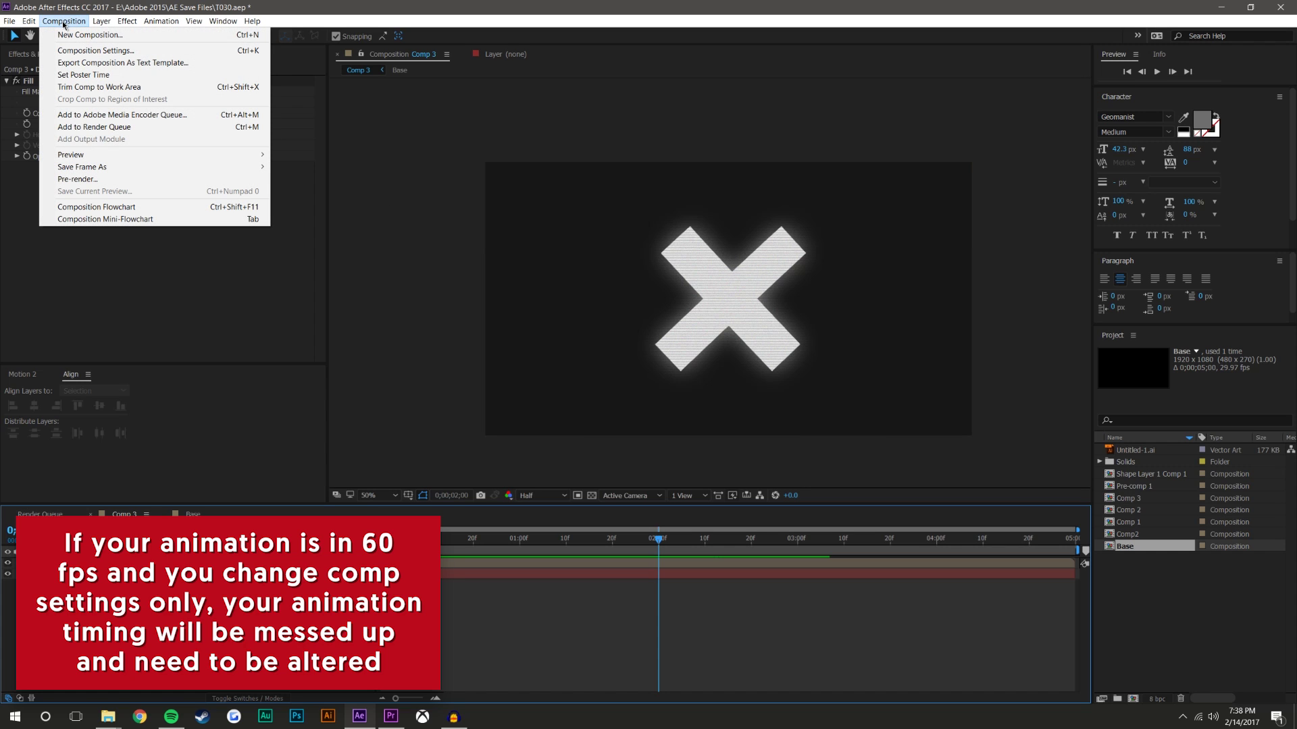
{"action": "left_click", "coordinate": [68, 34]}
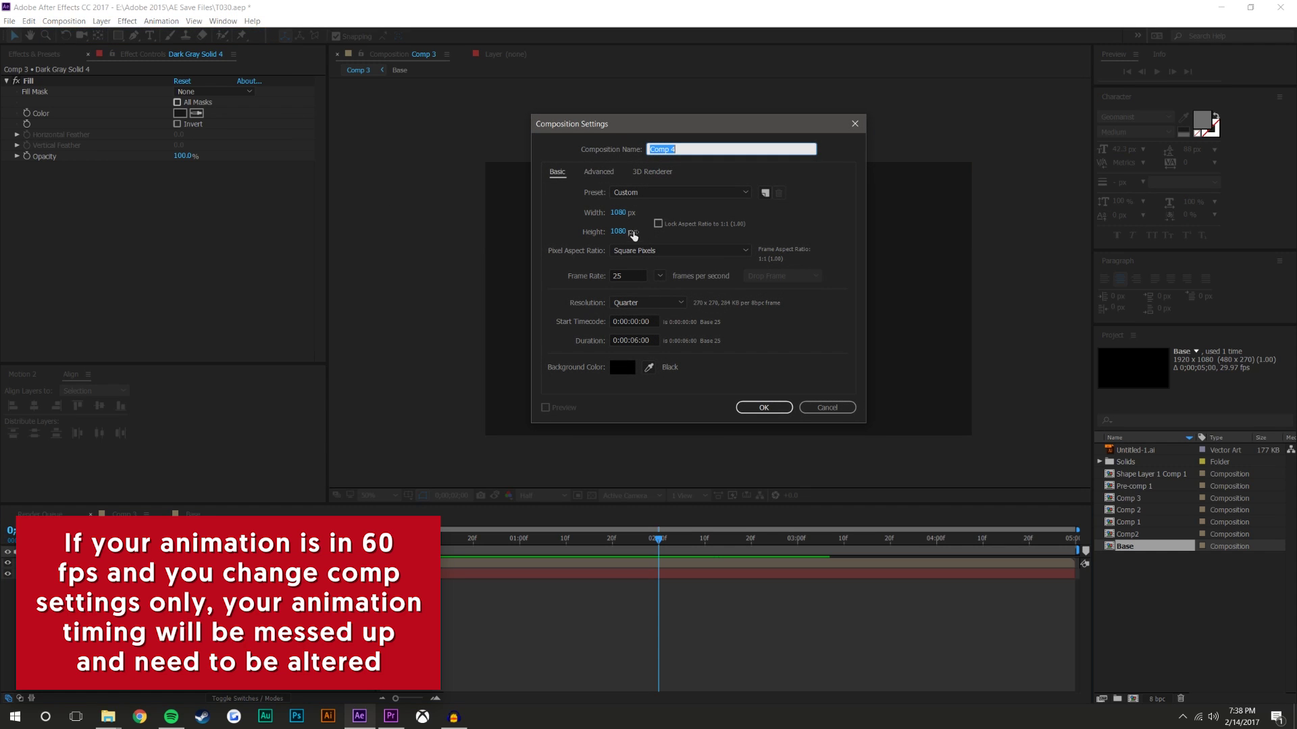
{"action": "left_click", "coordinate": [620, 213]}
{"action": "left_click", "coordinate": [711, 211]}
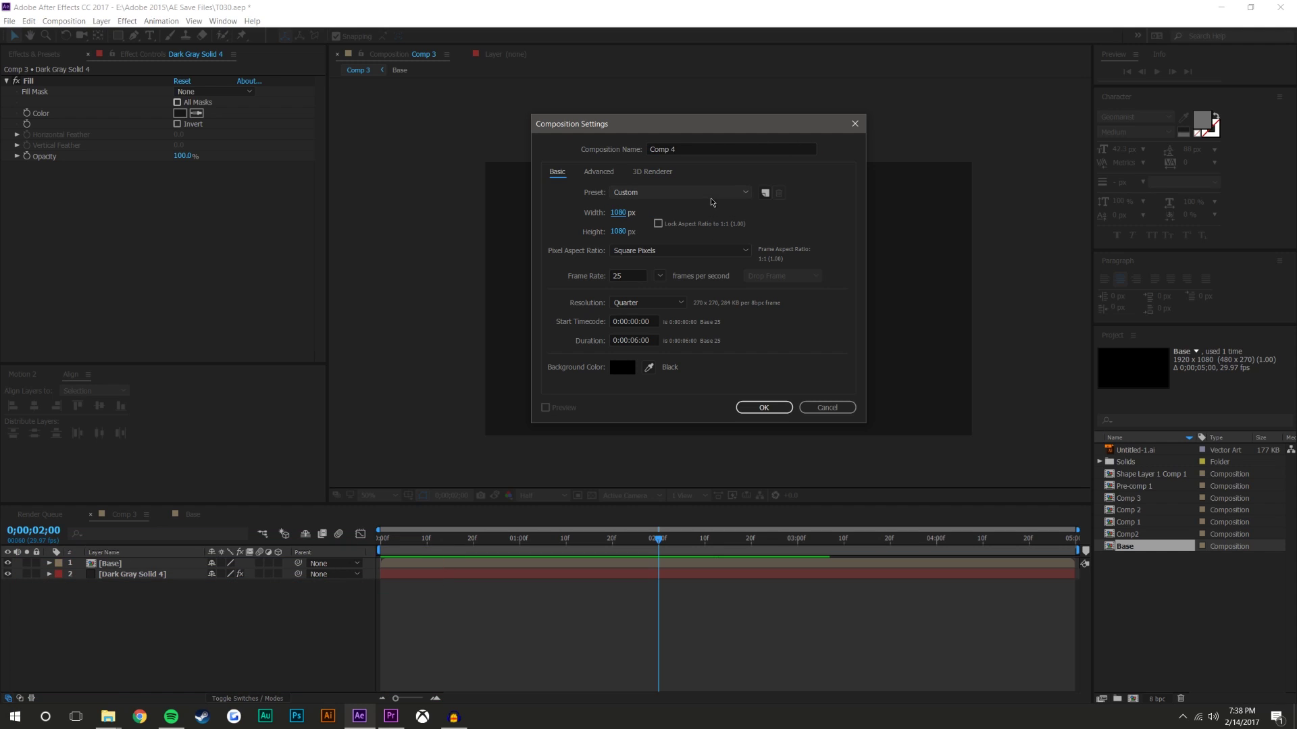
{"action": "left_click", "coordinate": [615, 212]}
{"action": "type", "text": "480"}
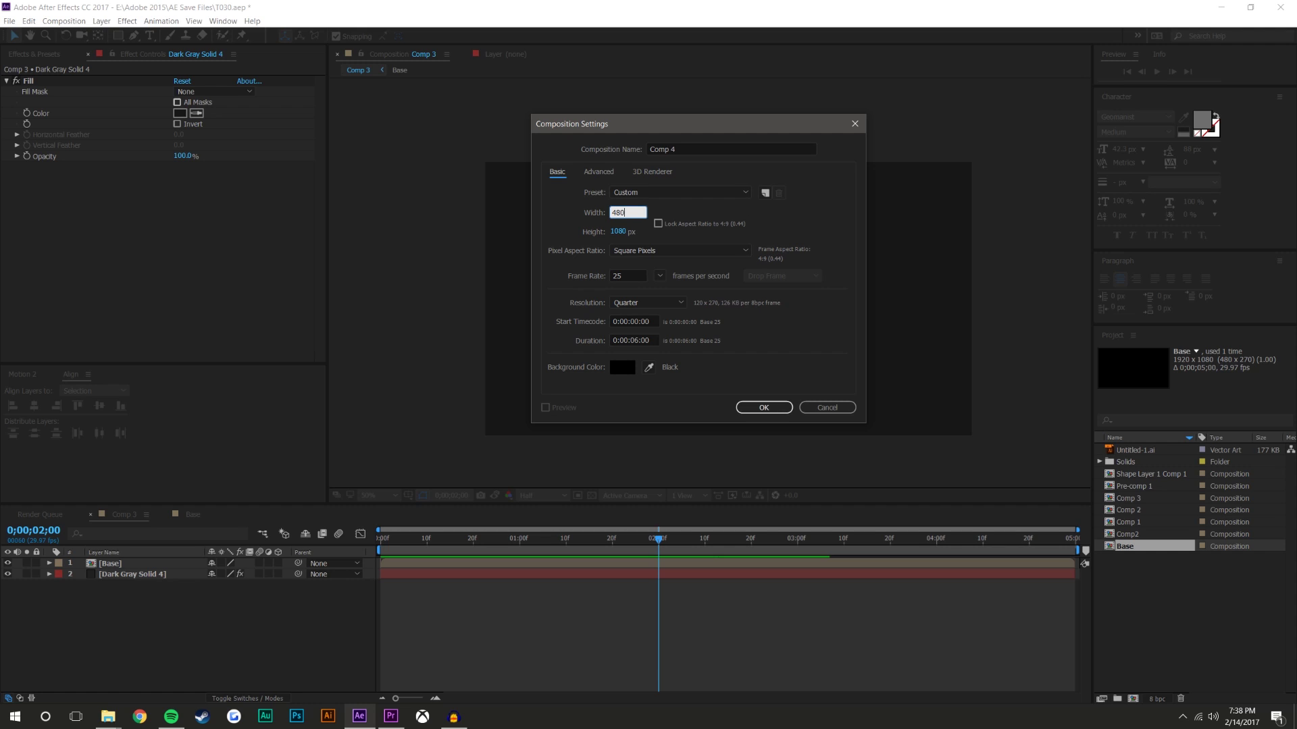
{"action": "key", "text": "Tab"}
{"action": "type", "text": "480"}
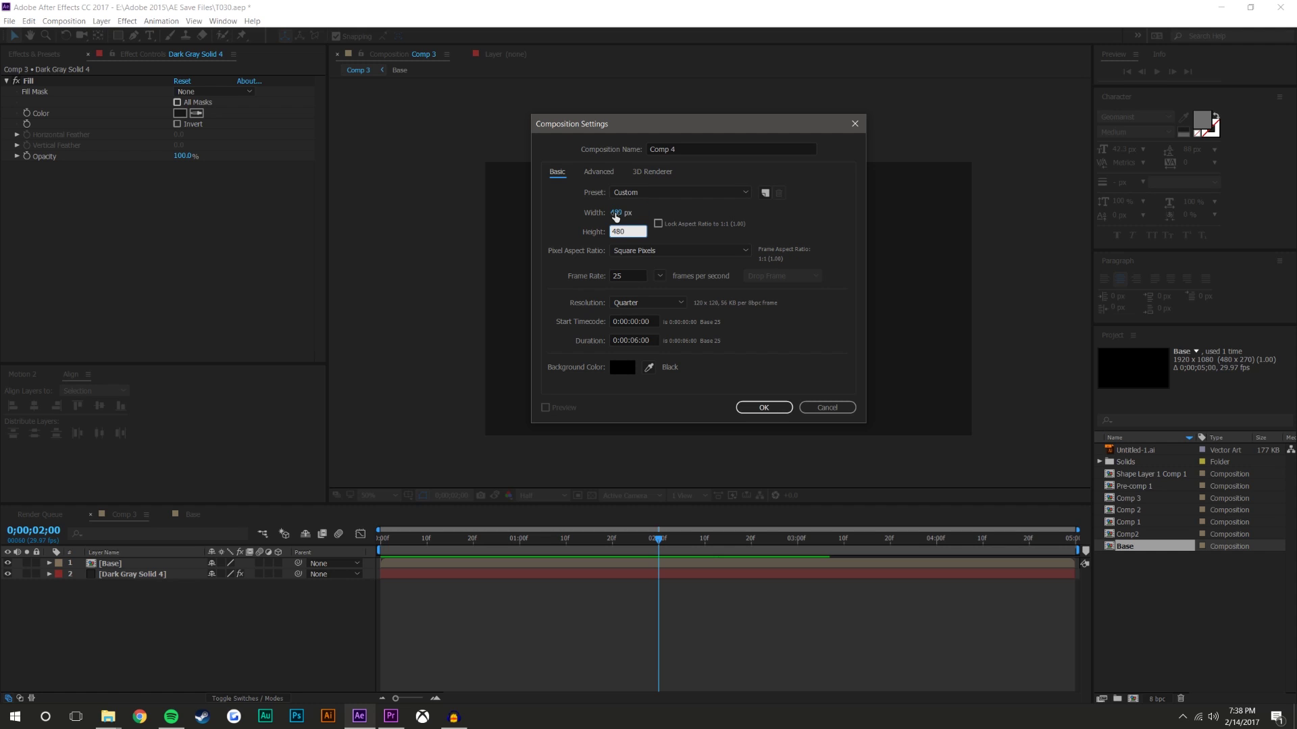
{"action": "left_click", "coordinate": [762, 381]}
- Keep 25 fps, set the duration to 0:00:05:00, and create Comp 4
{"action": "left_click", "coordinate": [659, 275]}
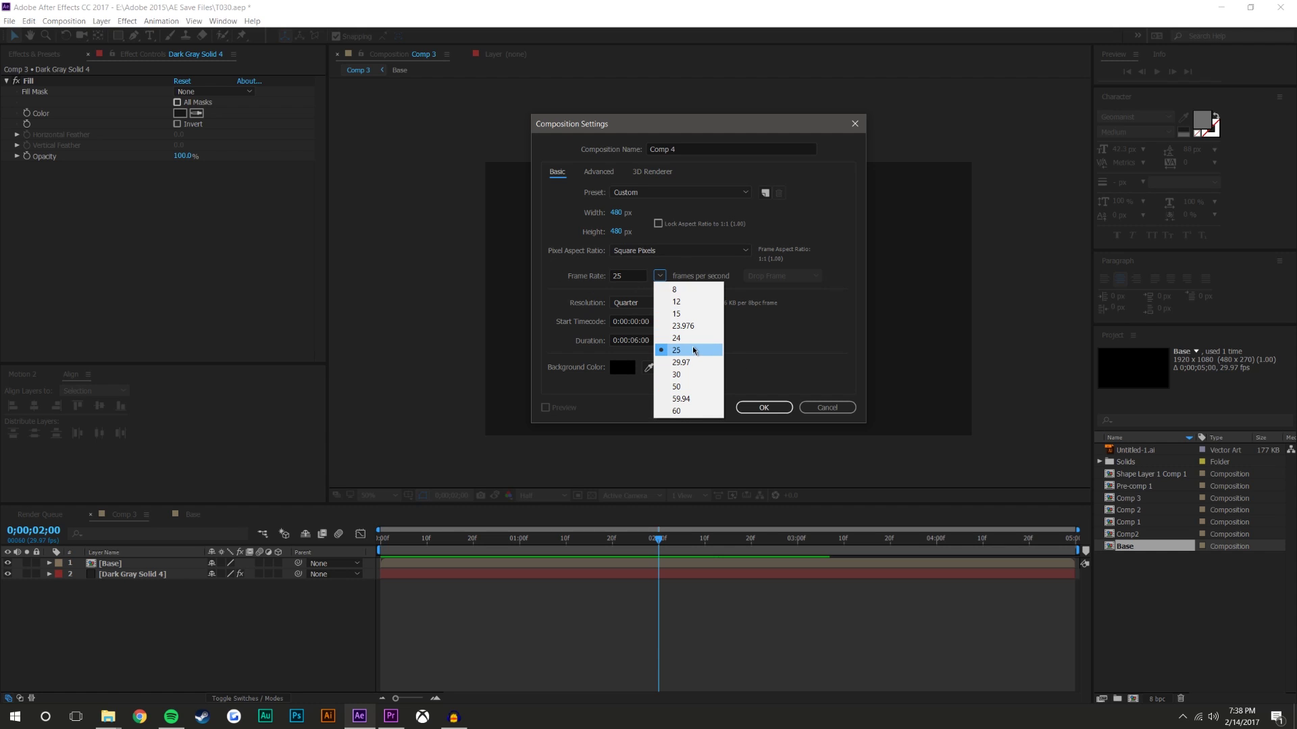
{"action": "left_click", "coordinate": [759, 377]}
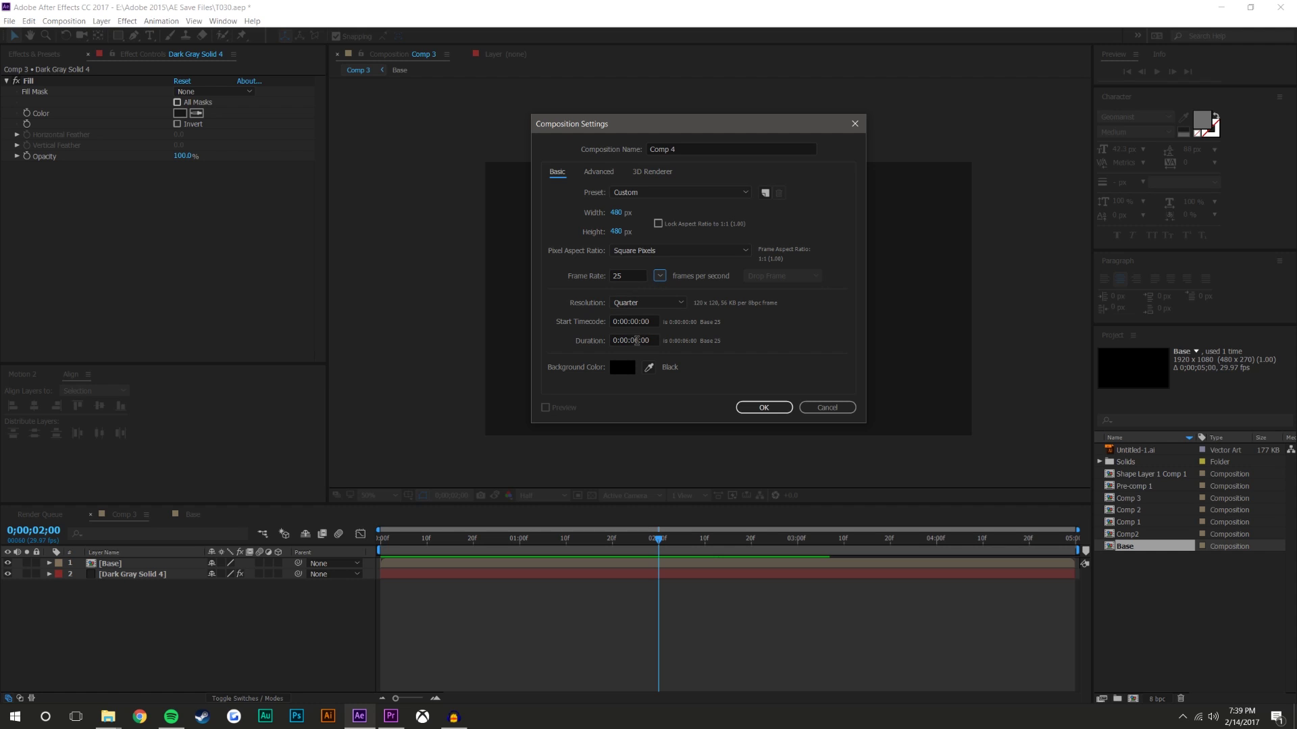
{"action": "left_click", "coordinate": [636, 340]}
{"action": "key", "text": "BackSpace"}
{"action": "type", "text": "0"}
{"action": "key", "text": "BackSpace"}
{"action": "type", "text": "5"}
{"action": "left_click", "coordinate": [770, 407]}
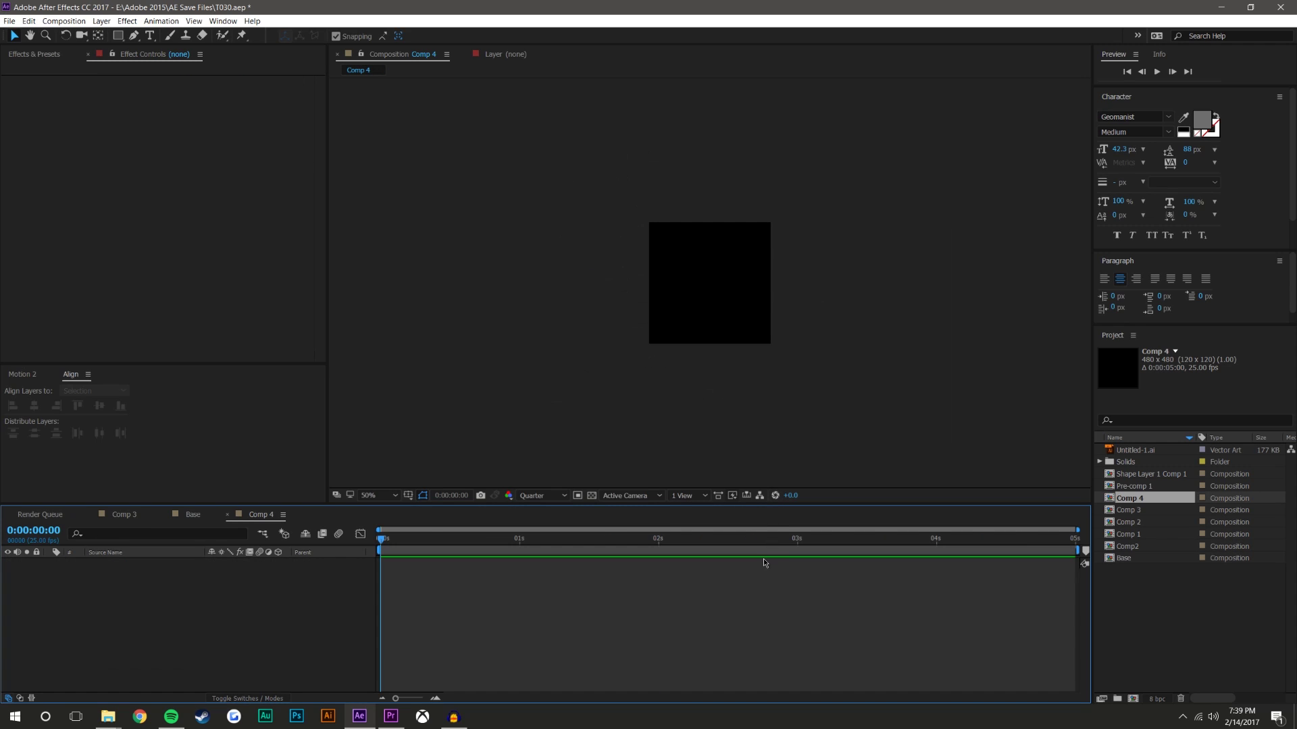
- Drop Comp 3 into Comp 4 and scale the nested layer to 44.8%
{"action": "left_click", "coordinate": [118, 518]}
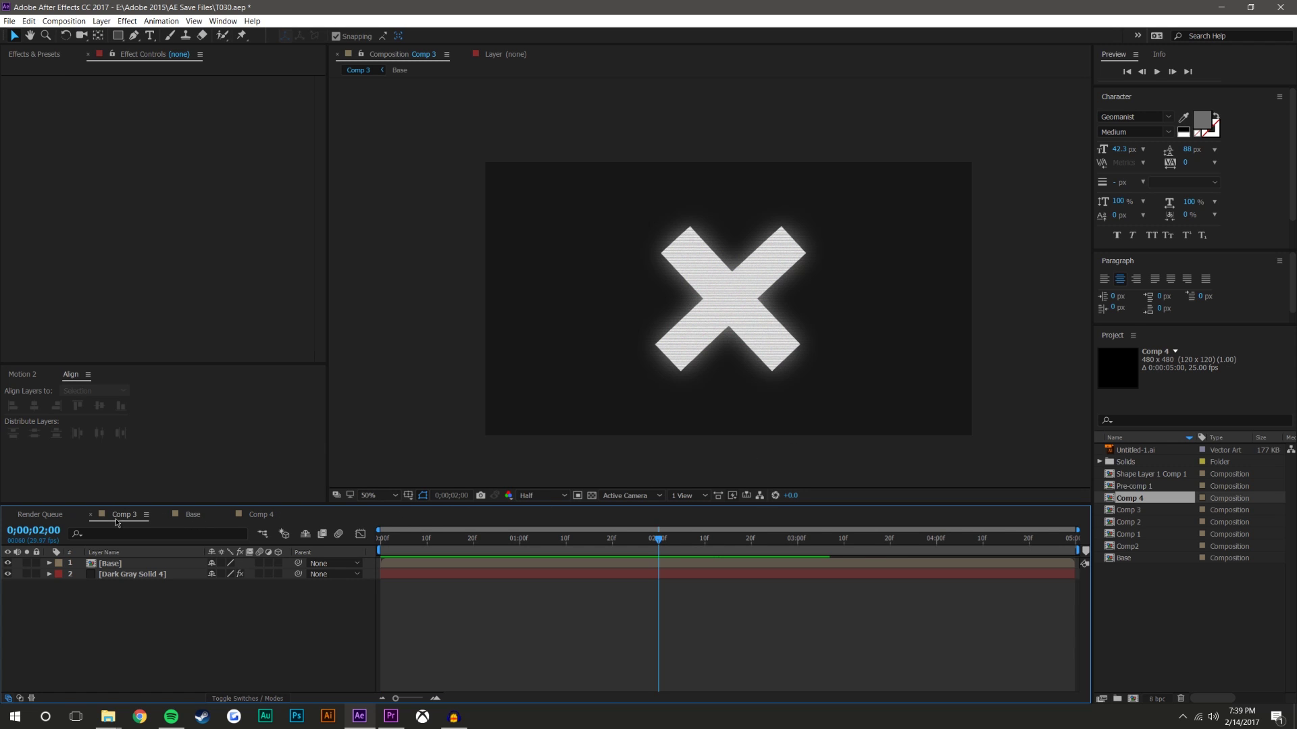
{"action": "left_click", "coordinate": [262, 517]}
{"action": "left_click_drag", "start_coordinate": [1126, 510], "coordinate": [709, 290]}
{"action": "key", "text": "s"}
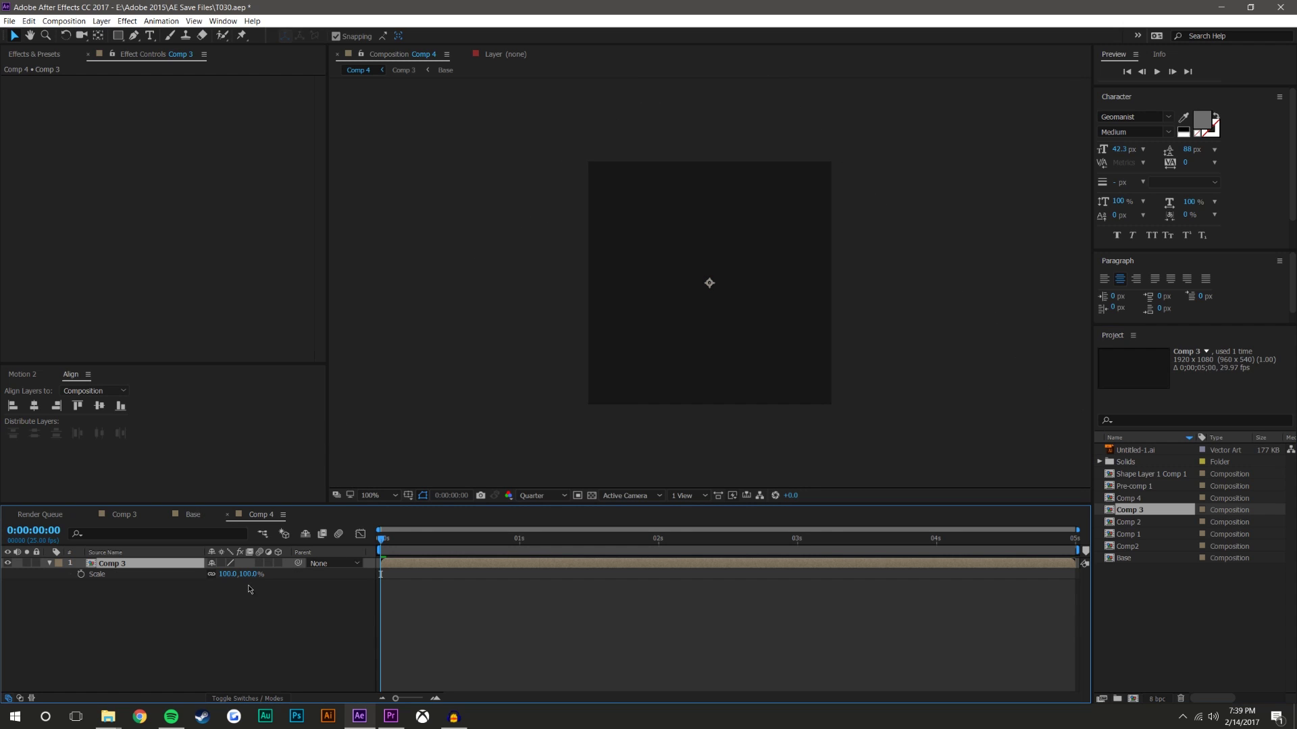
{"action": "left_click", "coordinate": [252, 575]}
{"action": "type", "text": "50"}
{"action": "key", "text": "Return"}
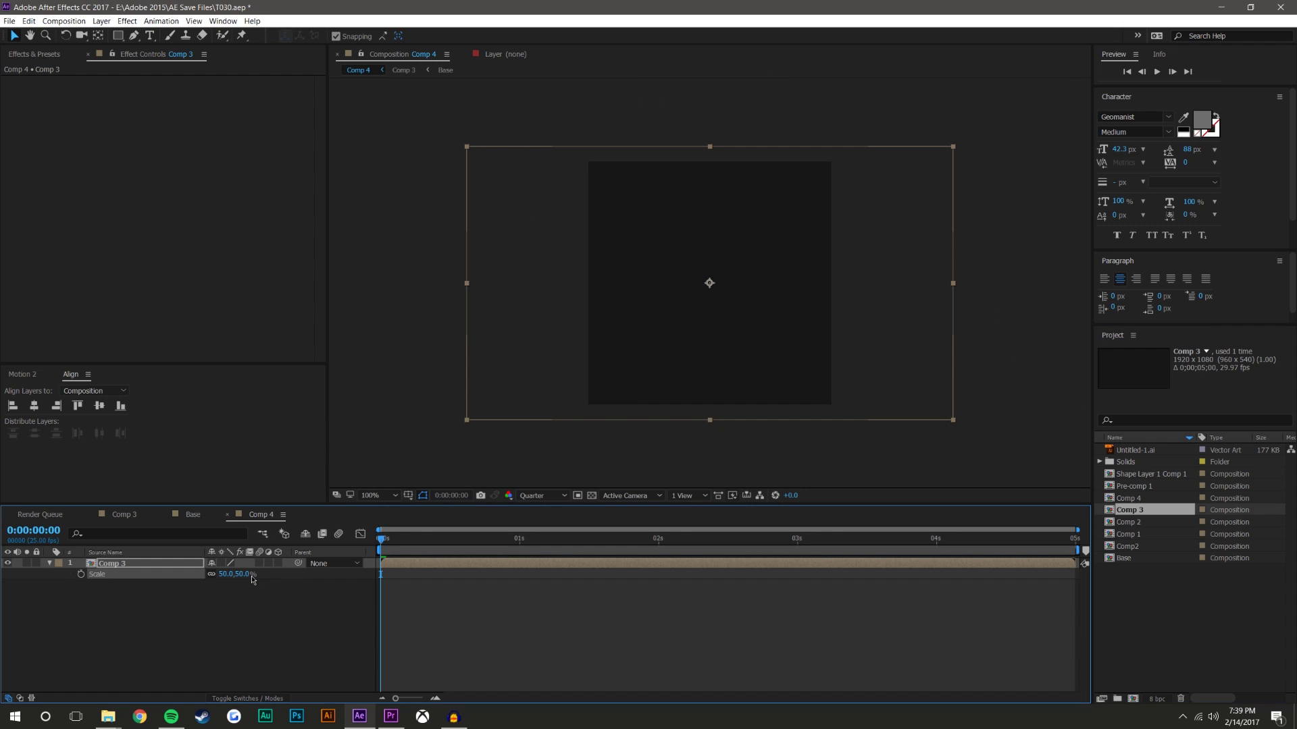
{"action": "left_click_drag", "start_coordinate": [239, 578], "coordinate": [212, 579]}
{"action": "left_click", "coordinate": [465, 657]}
- Preview the nested X at Full and Half resolution, then start a text layer below it
{"action": "left_click", "coordinate": [387, 541]}
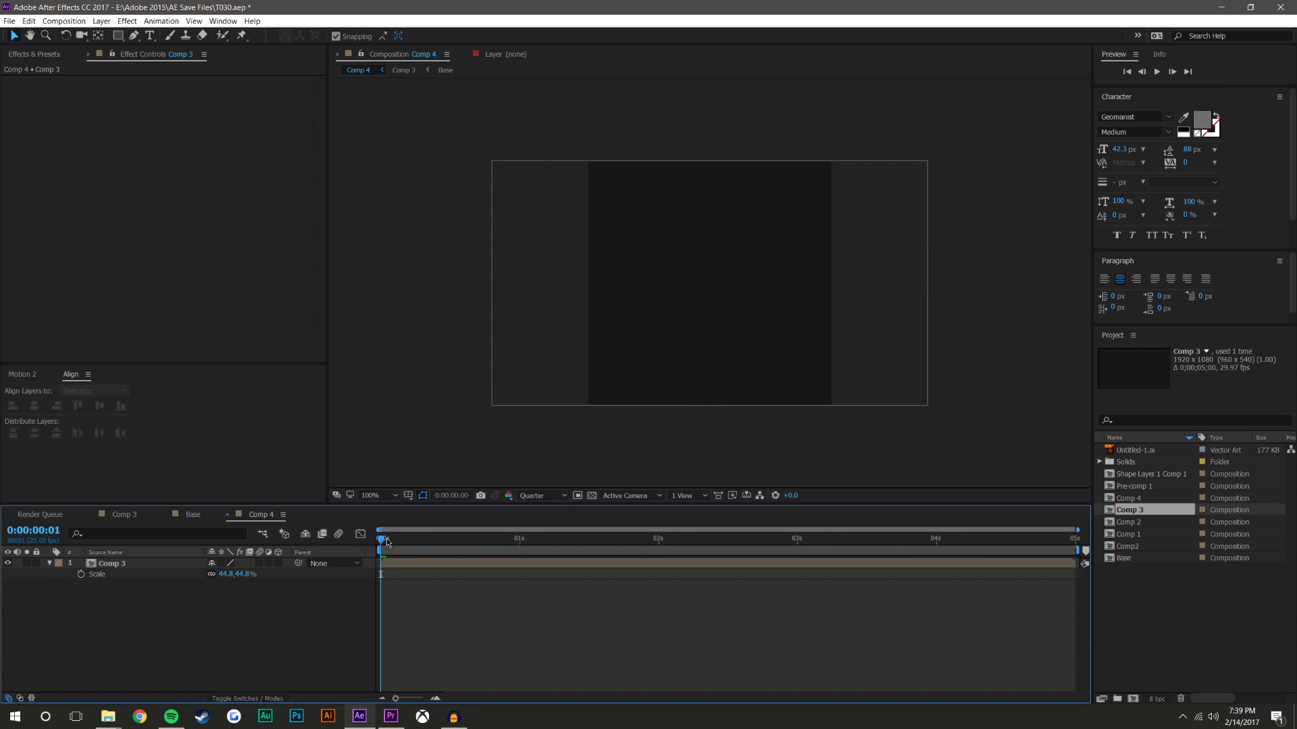
{"action": "left_click_drag", "start_coordinate": [387, 541], "coordinate": [333, 545]}
{"action": "left_click", "coordinate": [1157, 71]}
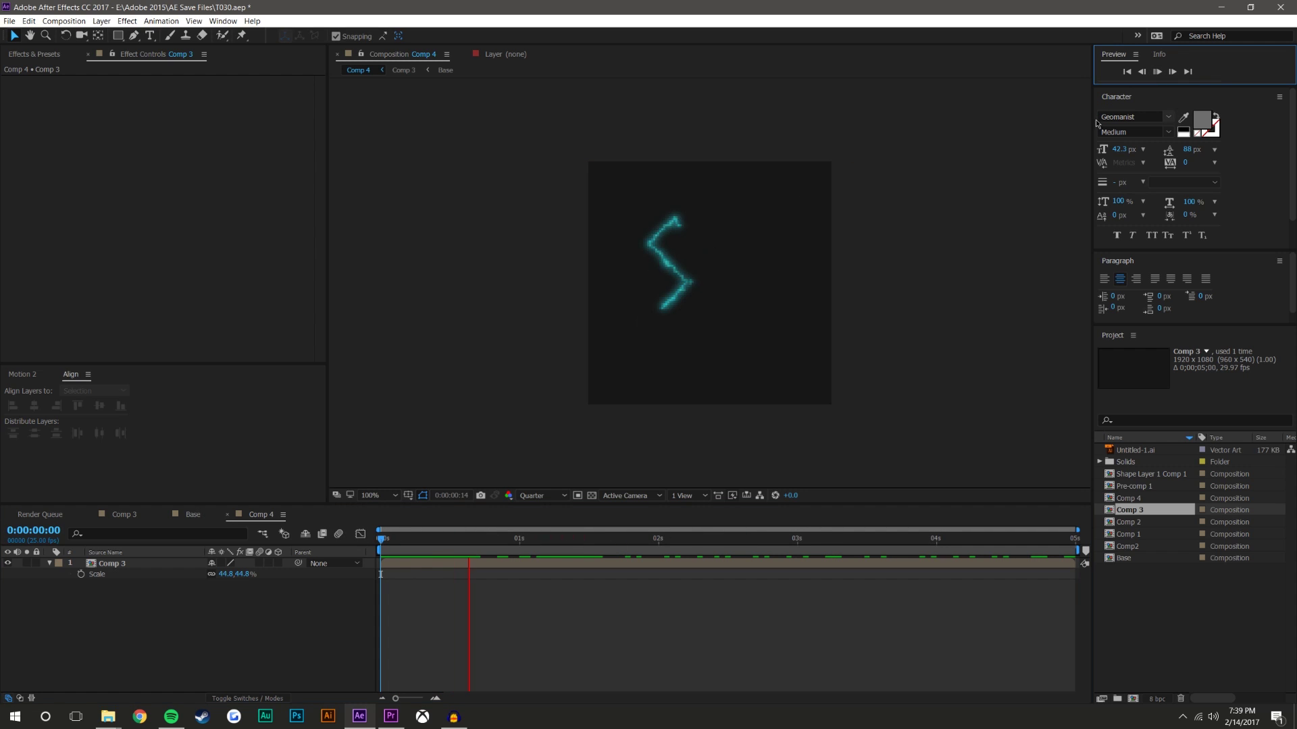
{"action": "left_click", "coordinate": [540, 495]}
{"action": "left_click", "coordinate": [557, 525]}
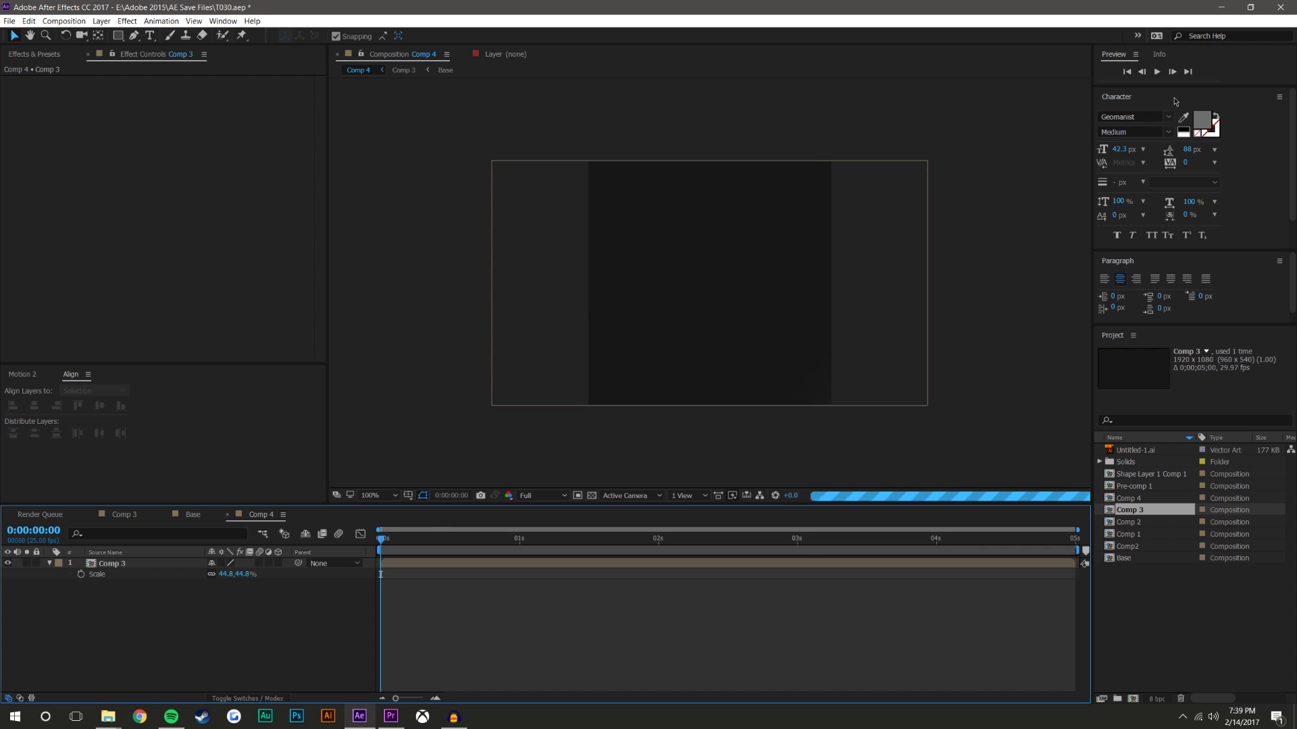
{"action": "left_click", "coordinate": [1157, 72]}
{"action": "left_click", "coordinate": [1158, 73]}
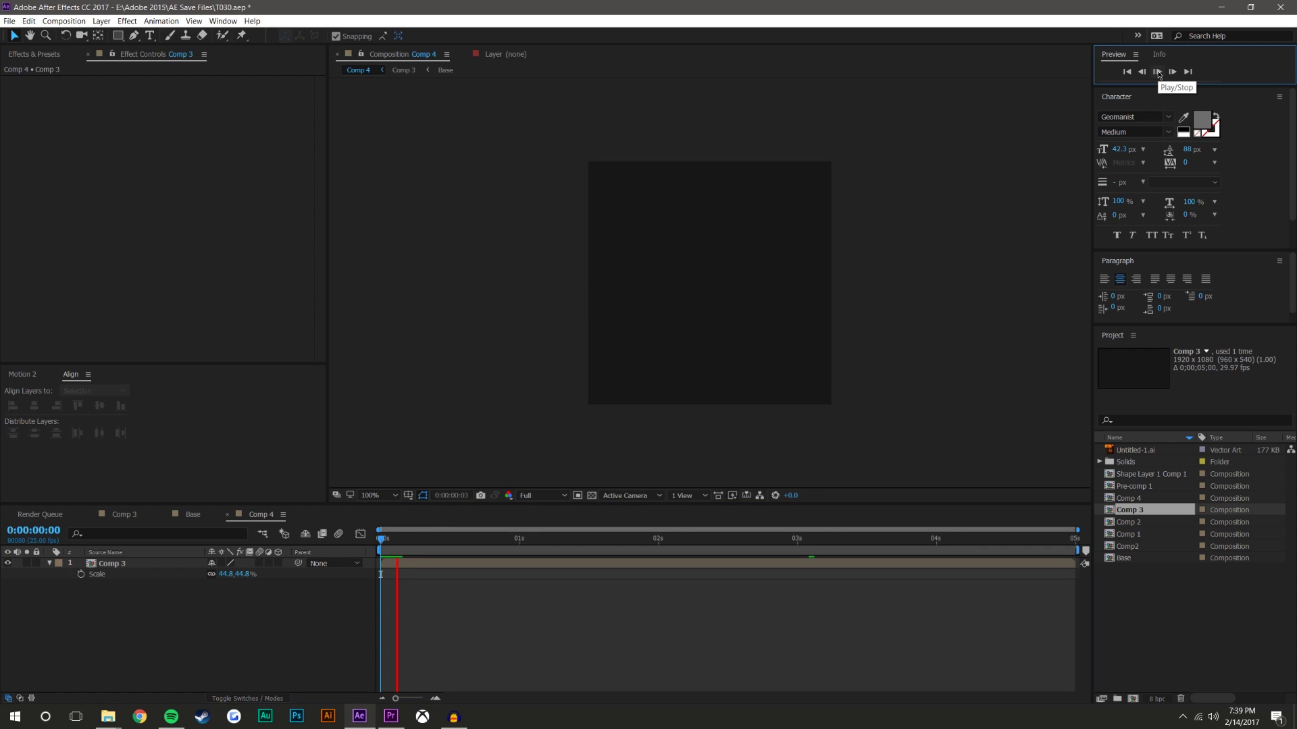
{"action": "left_click", "coordinate": [537, 497]}
{"action": "left_click", "coordinate": [540, 536]}
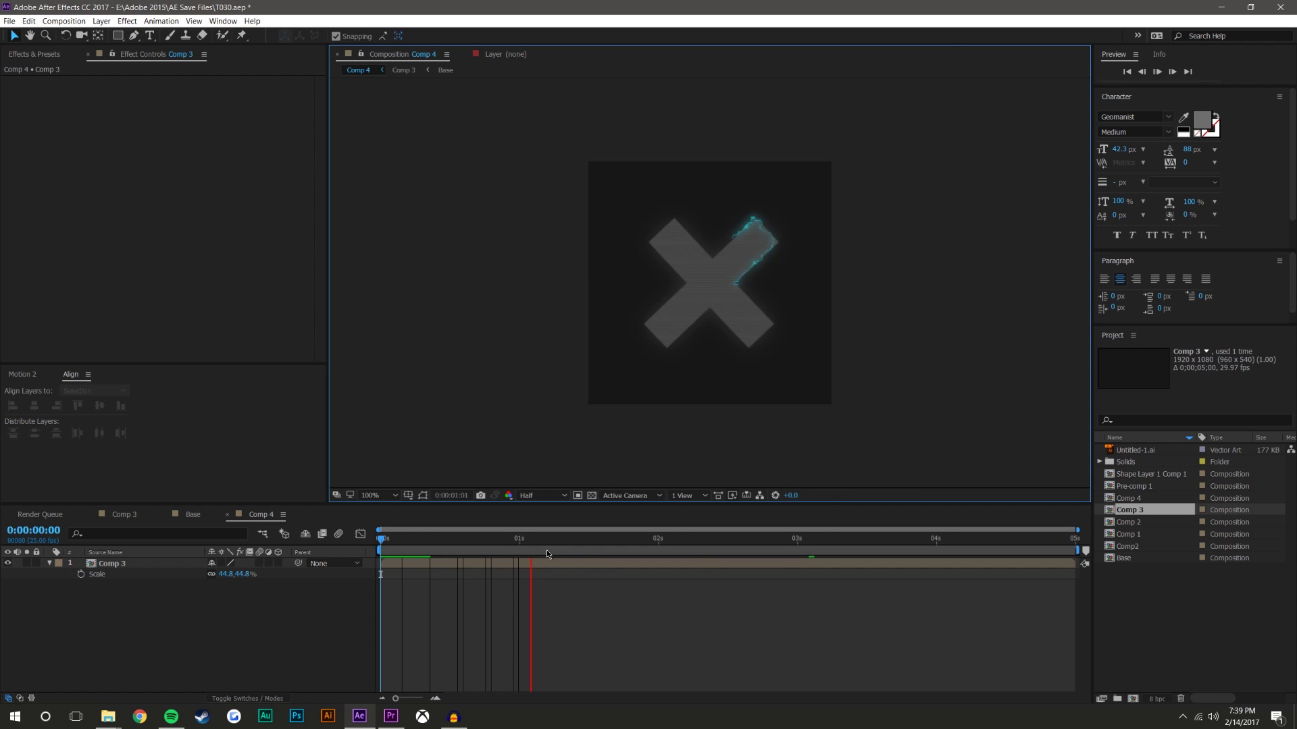
{"action": "left_click_drag", "start_coordinate": [533, 538], "coordinate": [652, 538]}
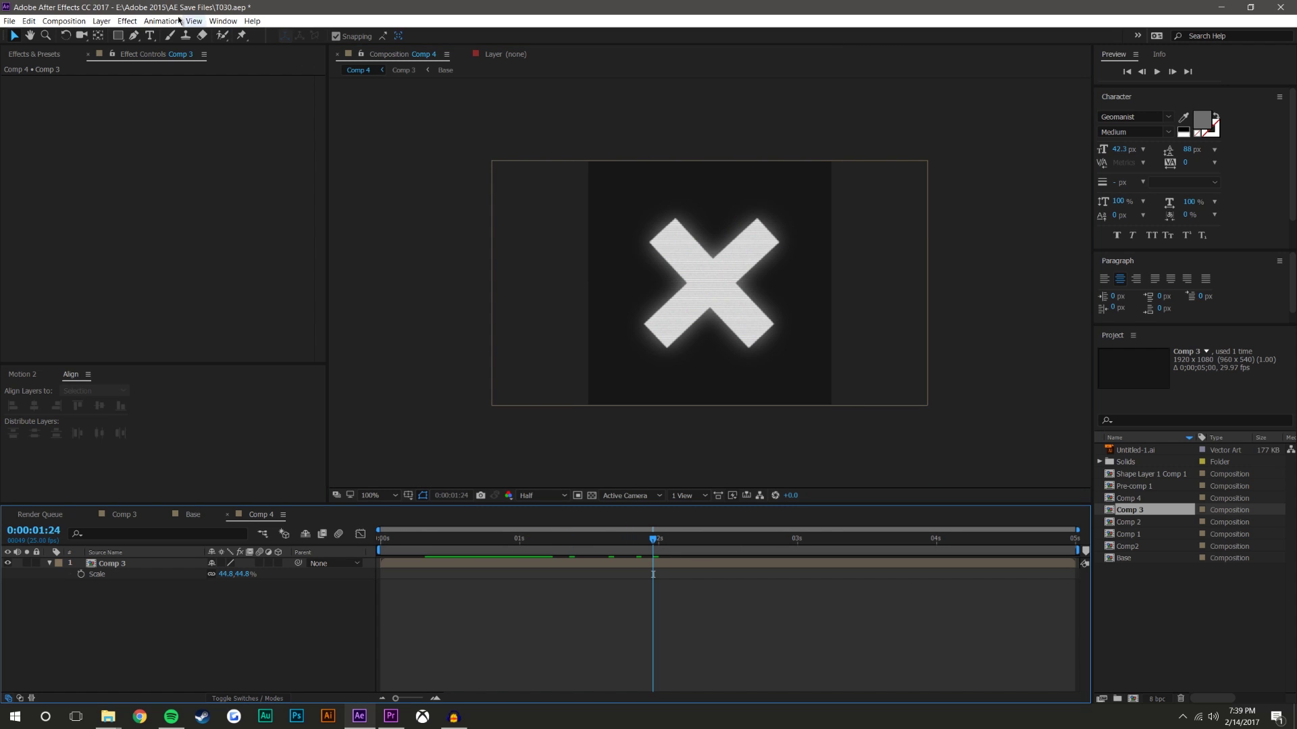
{"action": "left_click", "coordinate": [150, 35]}
{"action": "left_click", "coordinate": [656, 375]}
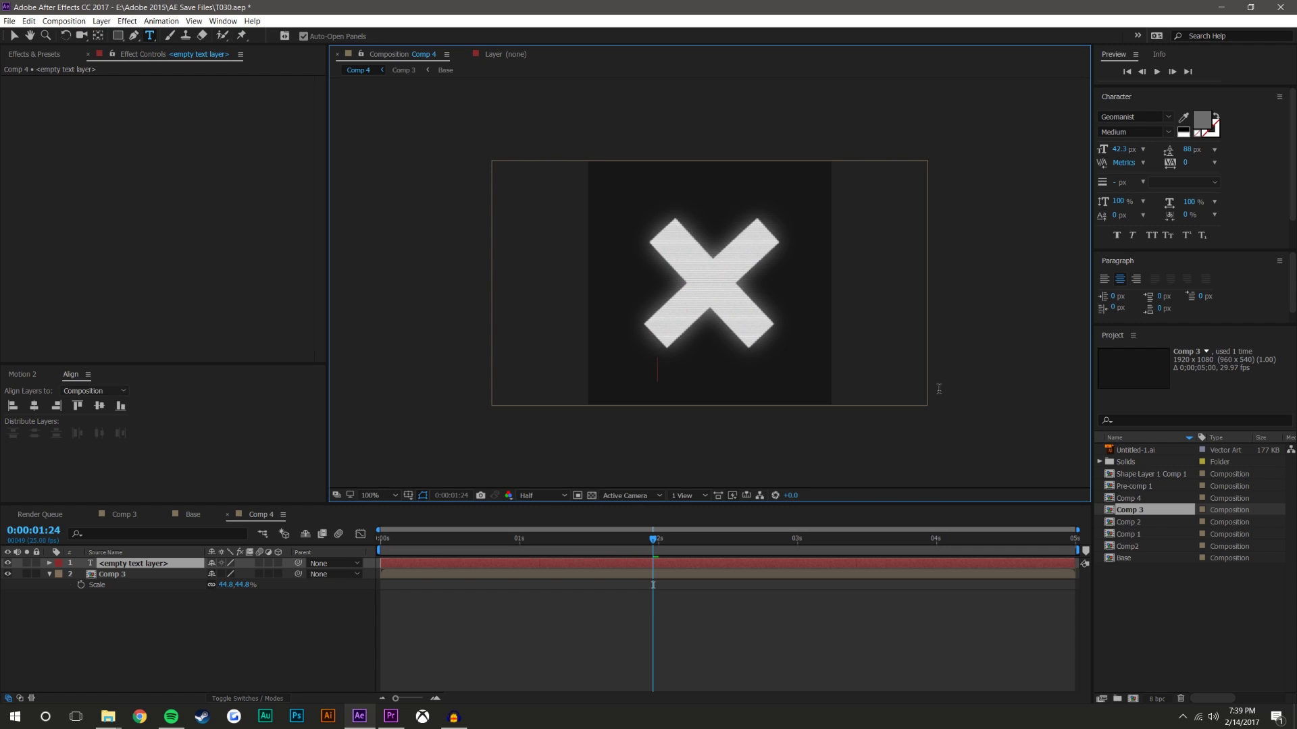
- Type the caption 'YouTube.com/MoboxGraphics' and set its font size to 25 px
{"action": "type", "text": "YouTube."}
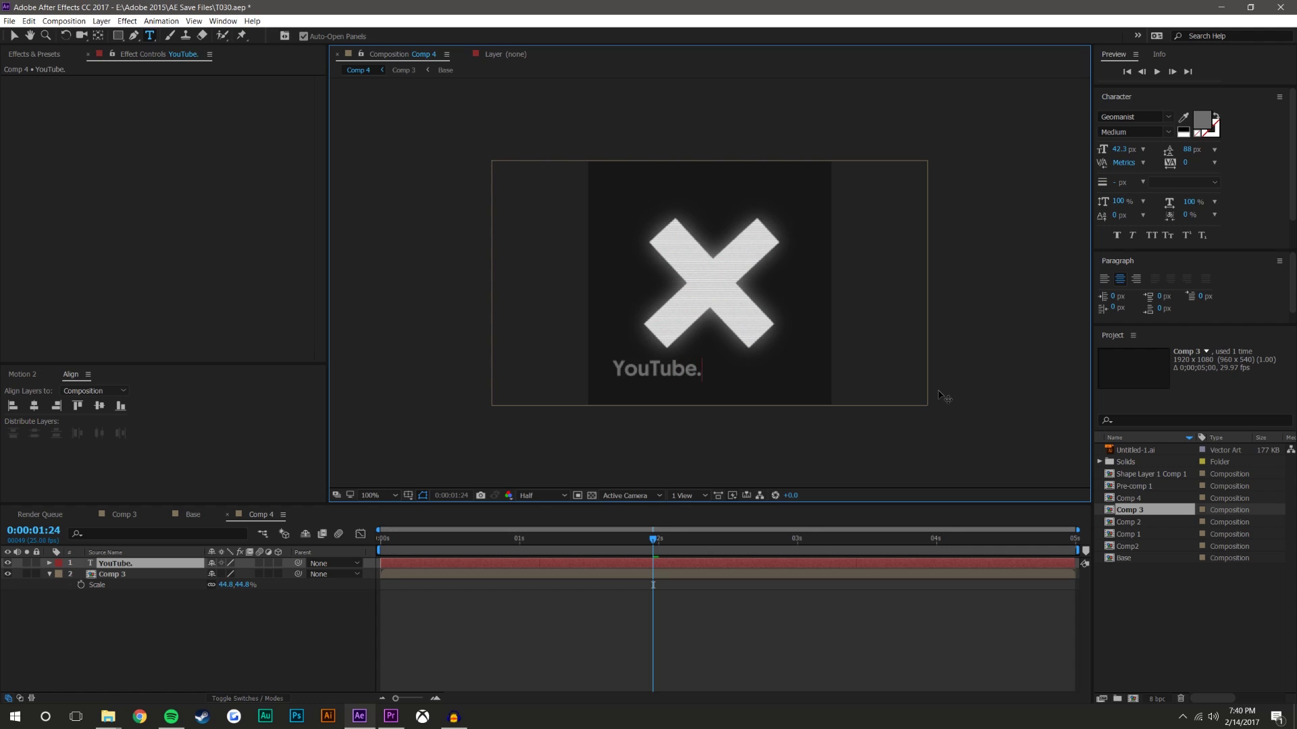
{"action": "type", "text": "com/MoboxGre"}
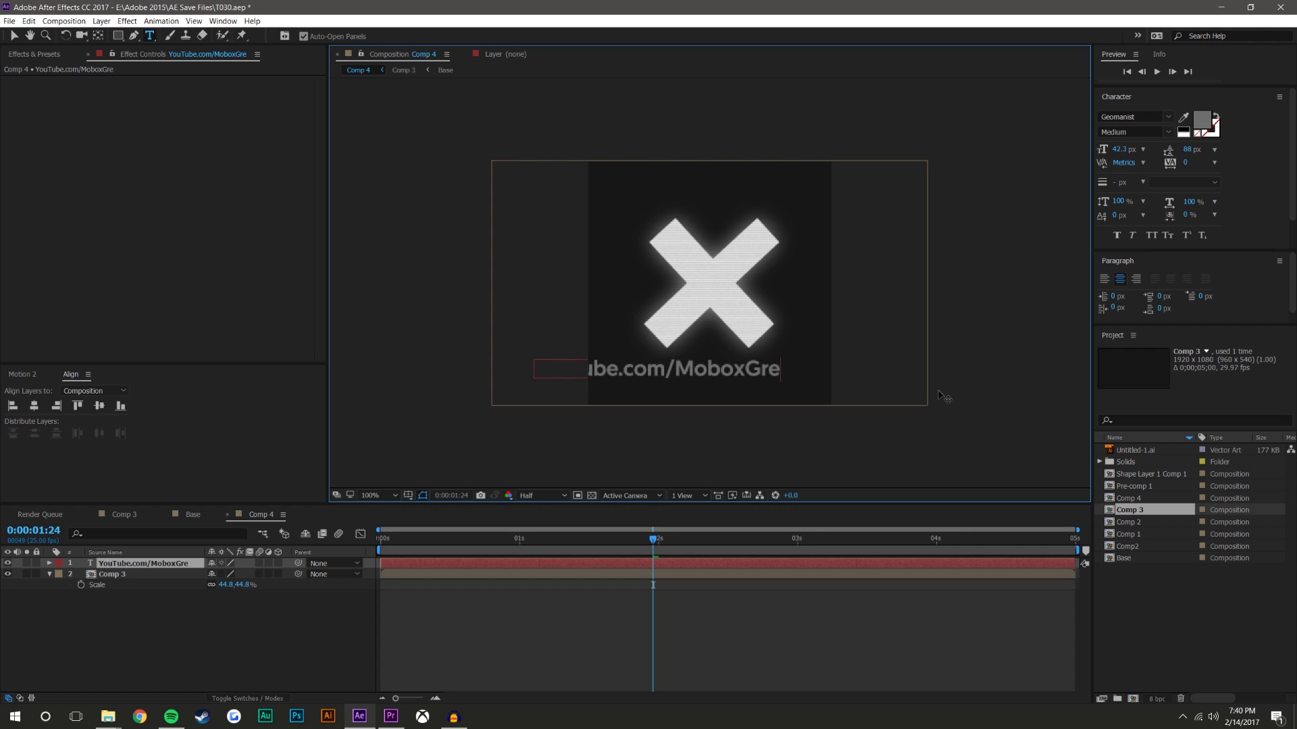
{"action": "key", "text": "BackSpace"}
{"action": "type", "text": "aphics"}
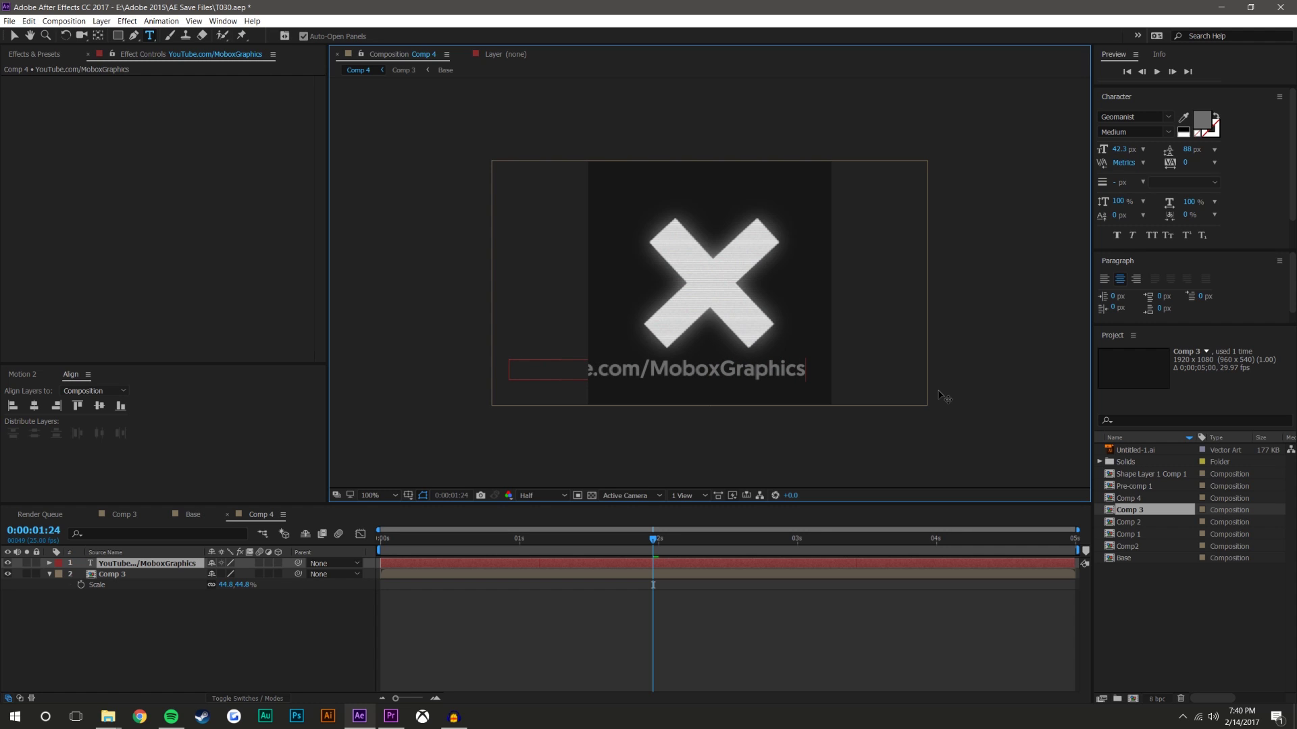
{"action": "key", "text": "ctrl+a"}
{"action": "left_click", "coordinate": [1119, 149]}
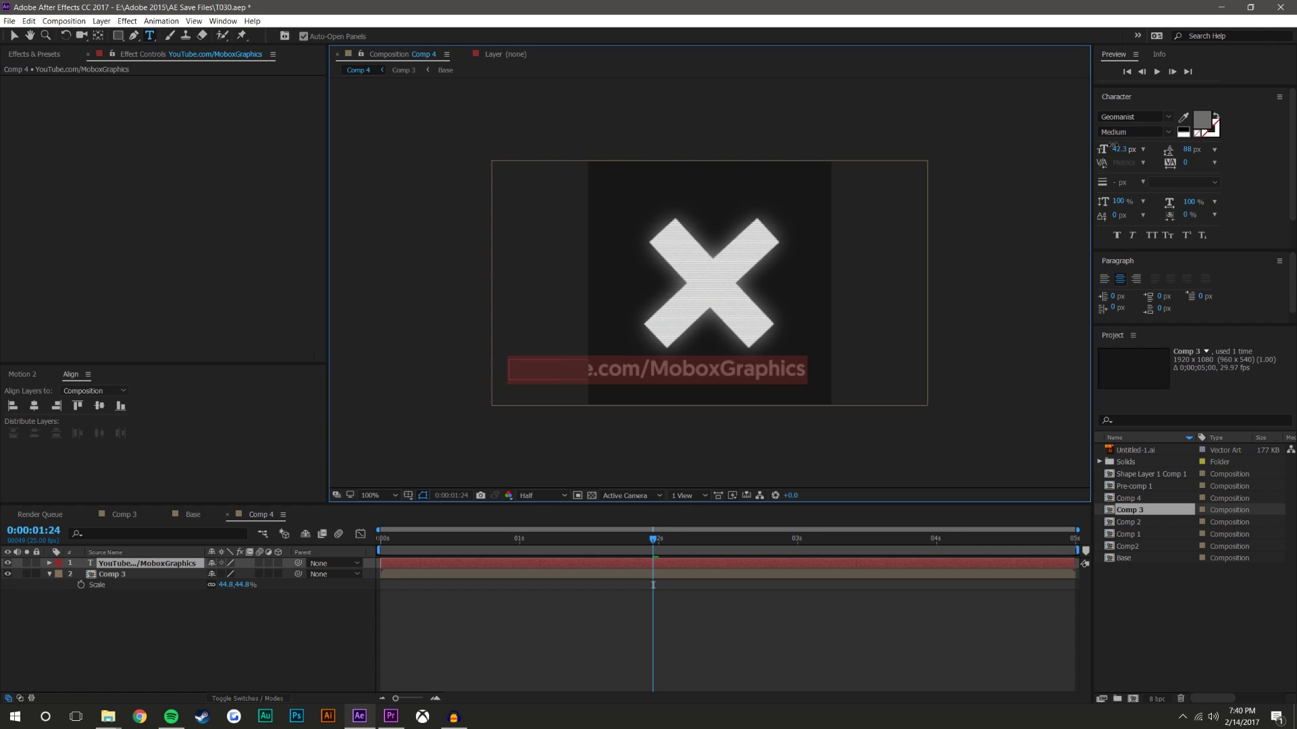
{"action": "type", "text": "14"}
{"action": "key", "text": "Return"}
{"action": "left_click_drag", "start_coordinate": [1116, 149], "coordinate": [1129, 149]}
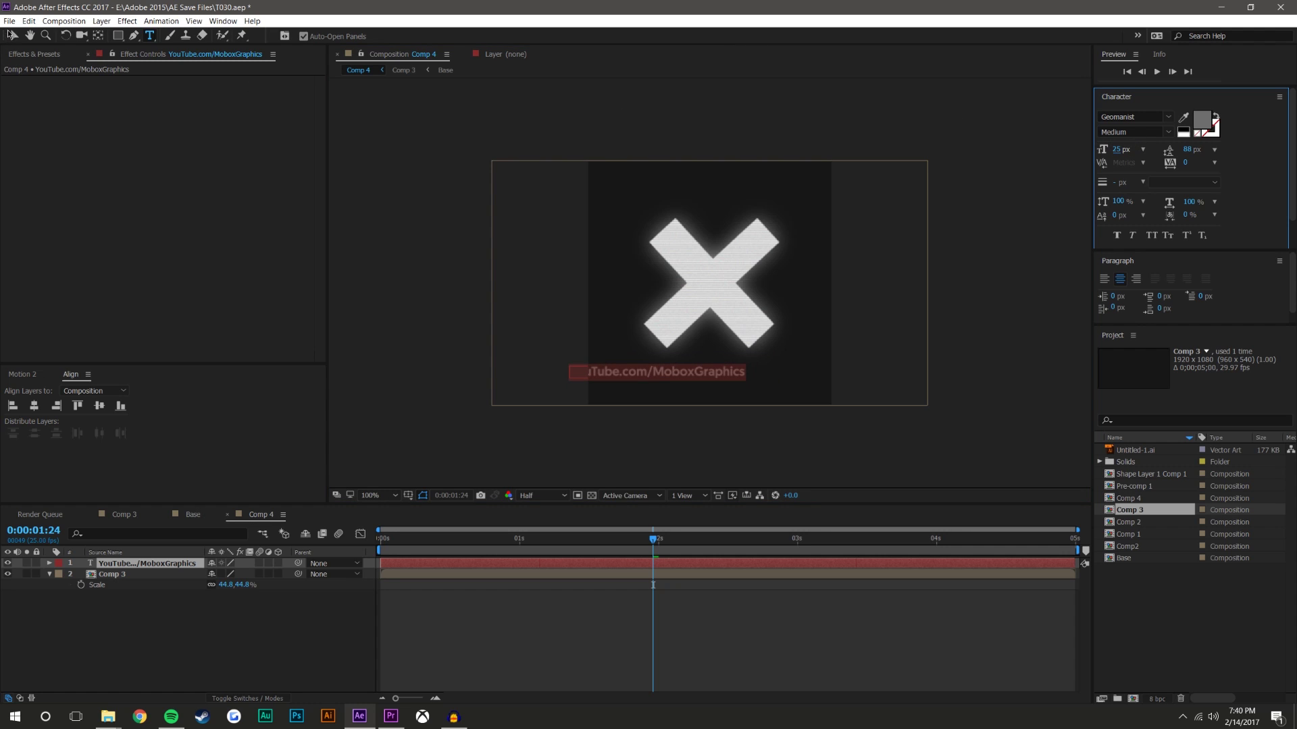
- Centre the caption's anchor, place it under the X, and align it horizontally
{"action": "left_click", "coordinate": [13, 35]}
{"action": "left_click", "coordinate": [34, 375]}
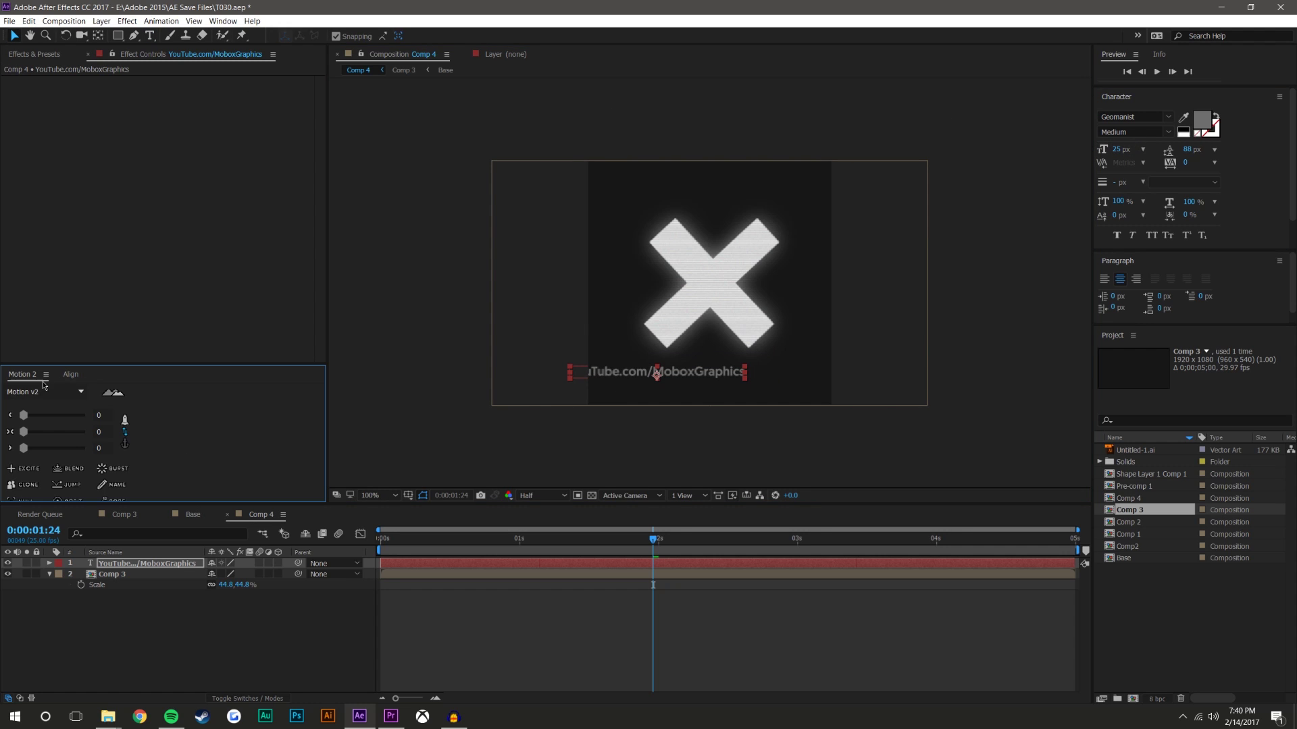
{"action": "left_click", "coordinate": [125, 433]}
{"action": "left_click_drag", "start_coordinate": [698, 374], "coordinate": [707, 383]}
{"action": "left_click", "coordinate": [71, 374]}
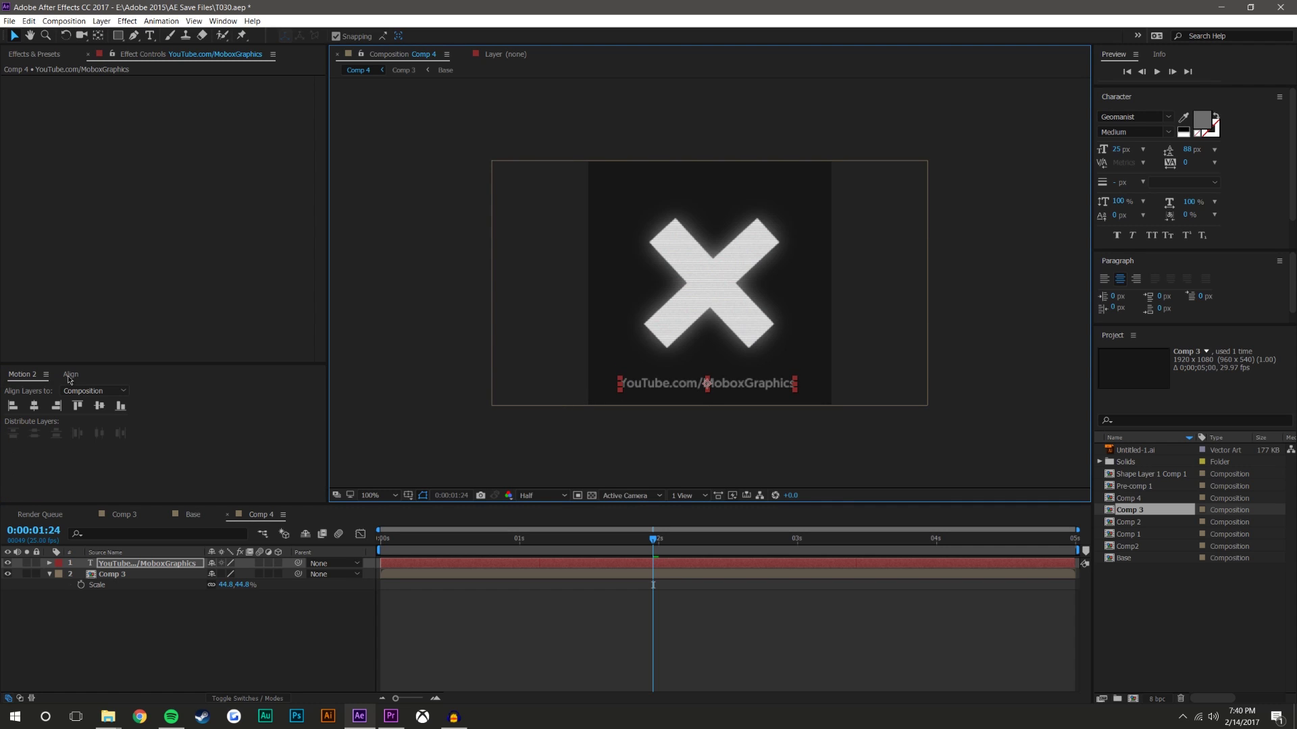
{"action": "left_click", "coordinate": [34, 406]}
{"action": "left_click", "coordinate": [723, 605]}
{"action": "left_click_drag", "start_coordinate": [651, 546], "coordinate": [381, 545]}
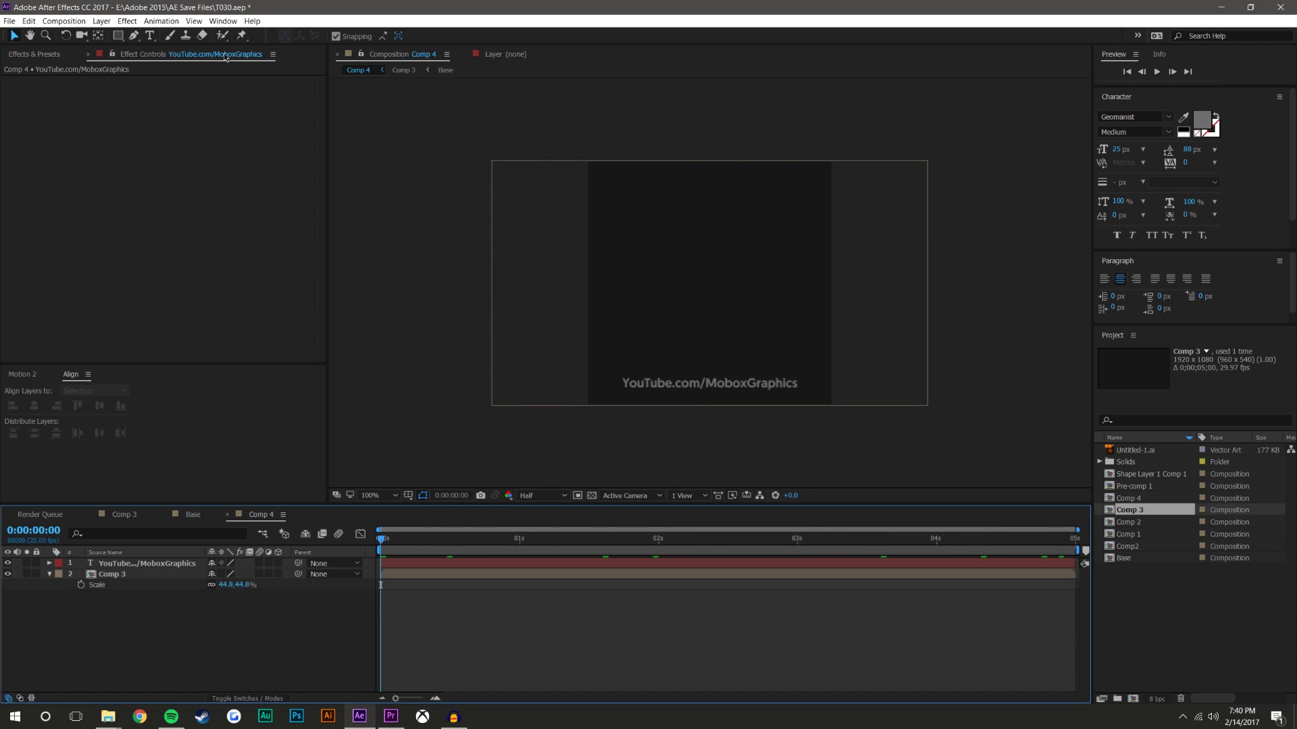
- Choose Composition > Add to Adobe Media Encoder Queue for Comp 4
{"action": "left_click", "coordinate": [59, 22]}
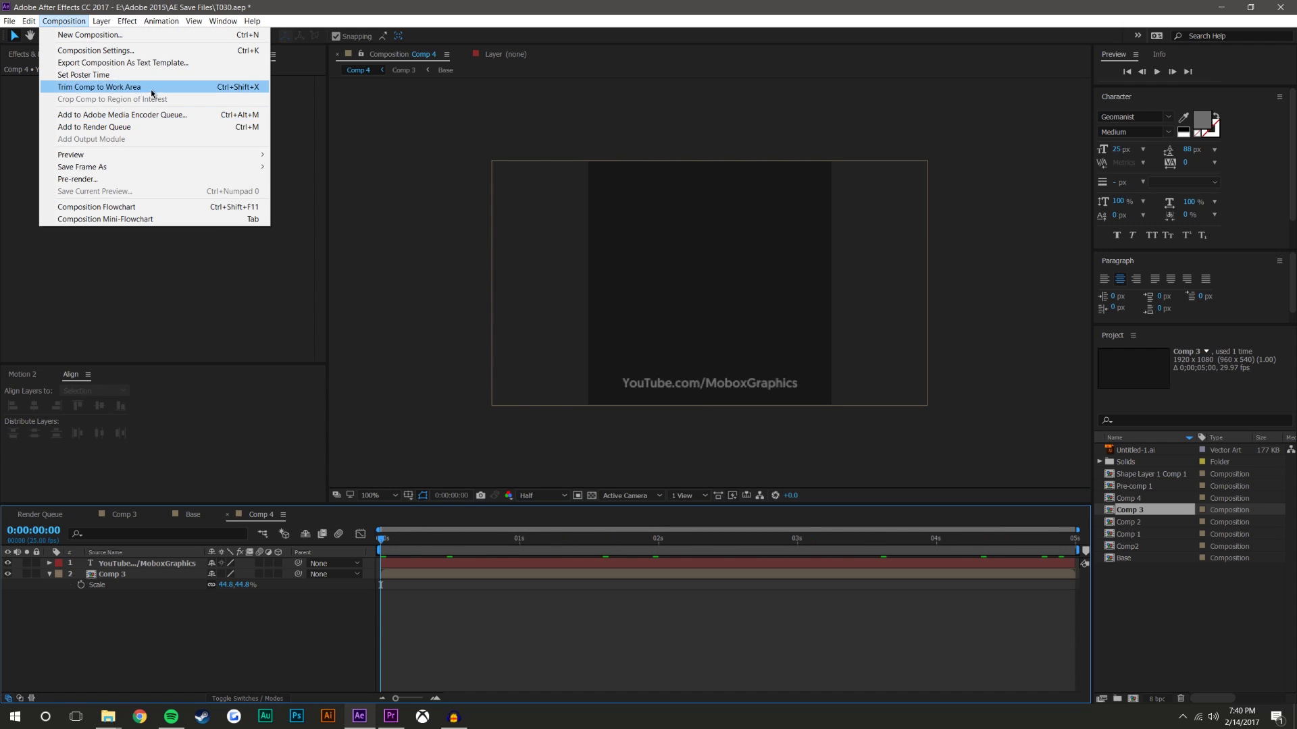
{"action": "left_click", "coordinate": [179, 116]}
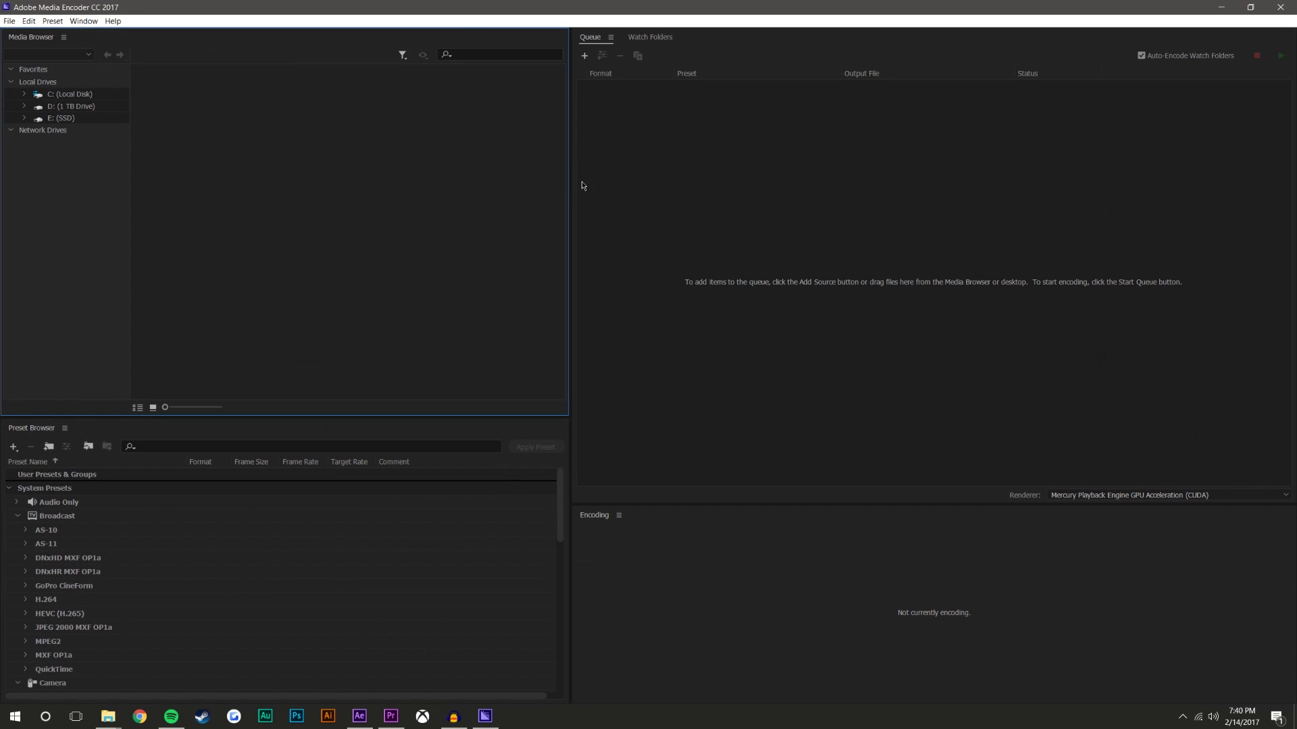
- Switch the queued Comp 4 job's format from H.264 to Animated GIF
{"action": "left_click", "coordinate": [729, 181]}
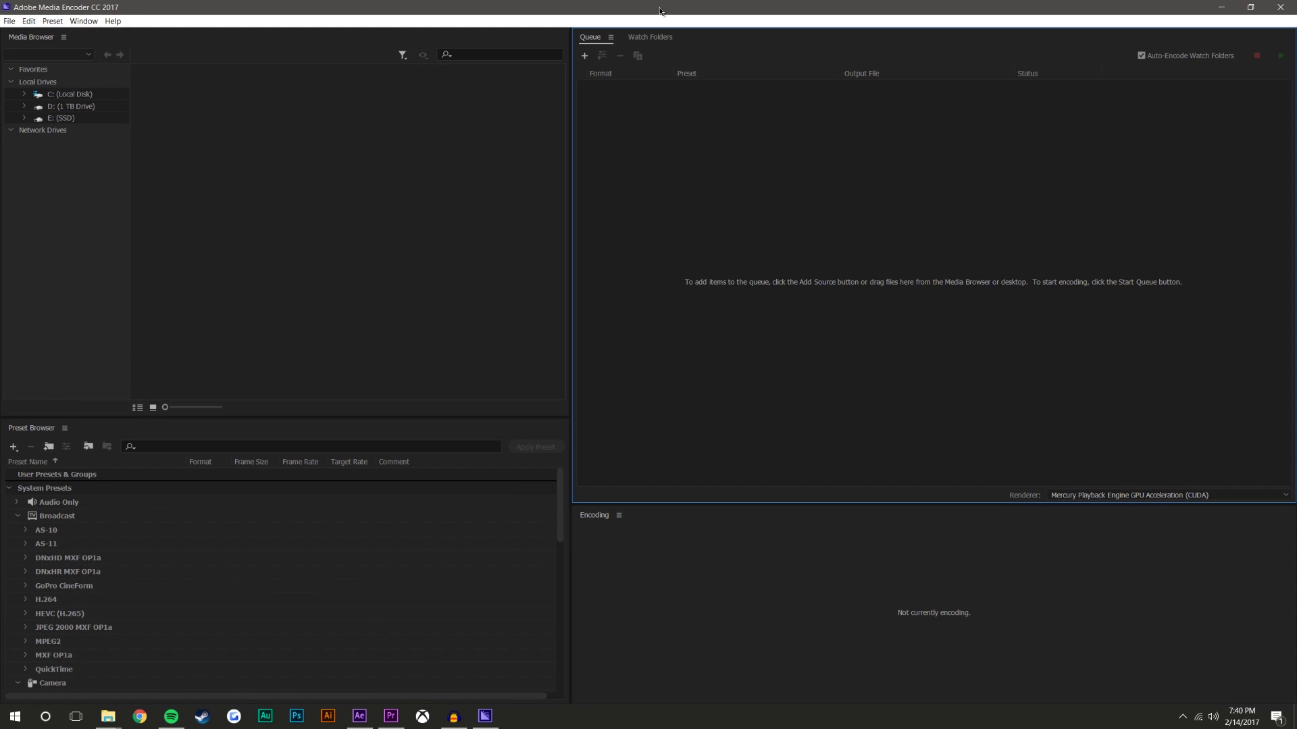
{"action": "double_click", "coordinate": [636, 6]}
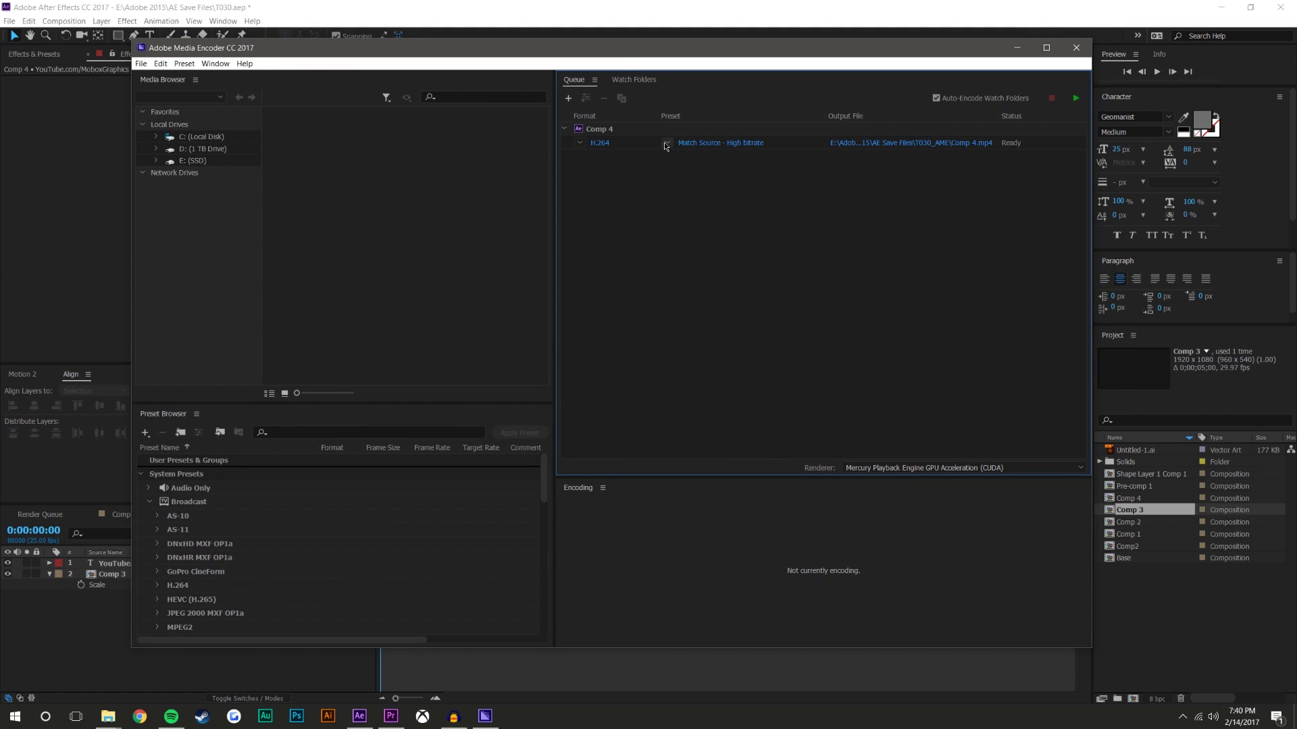
{"action": "double_click", "coordinate": [670, 47]}
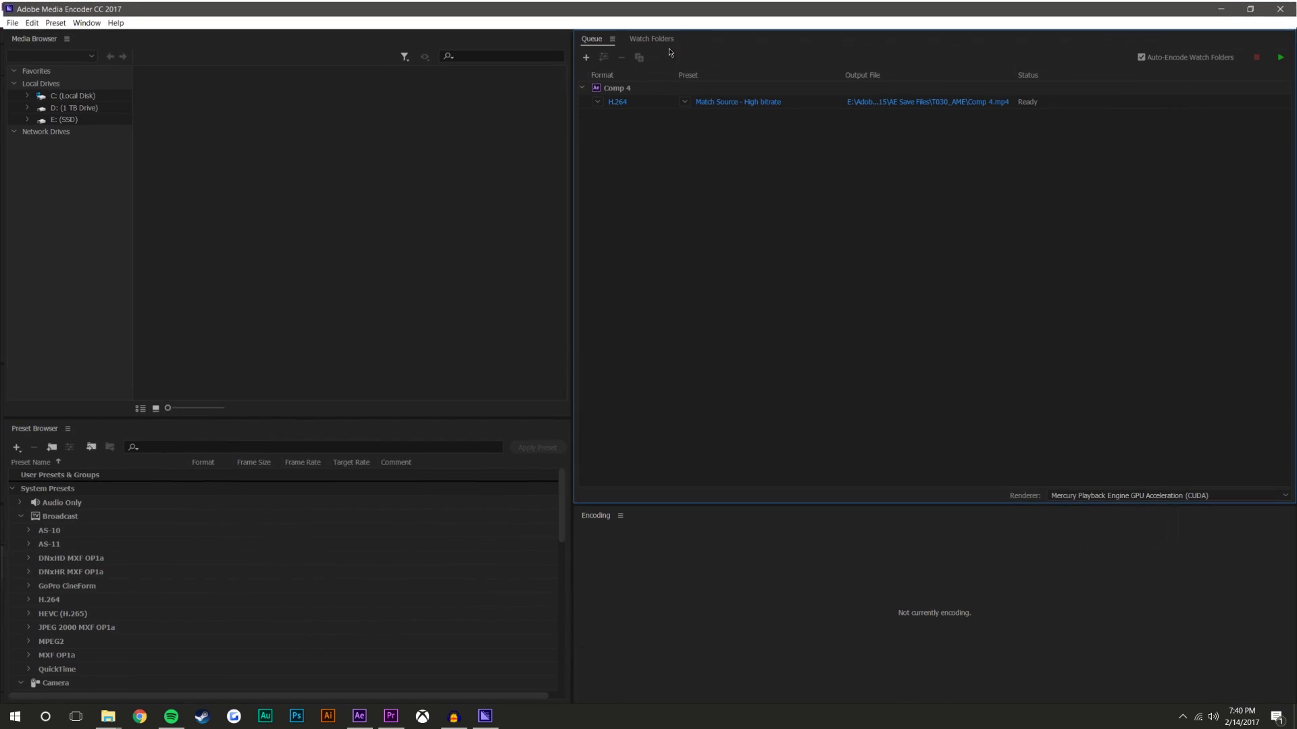
{"action": "left_click", "coordinate": [683, 100]}
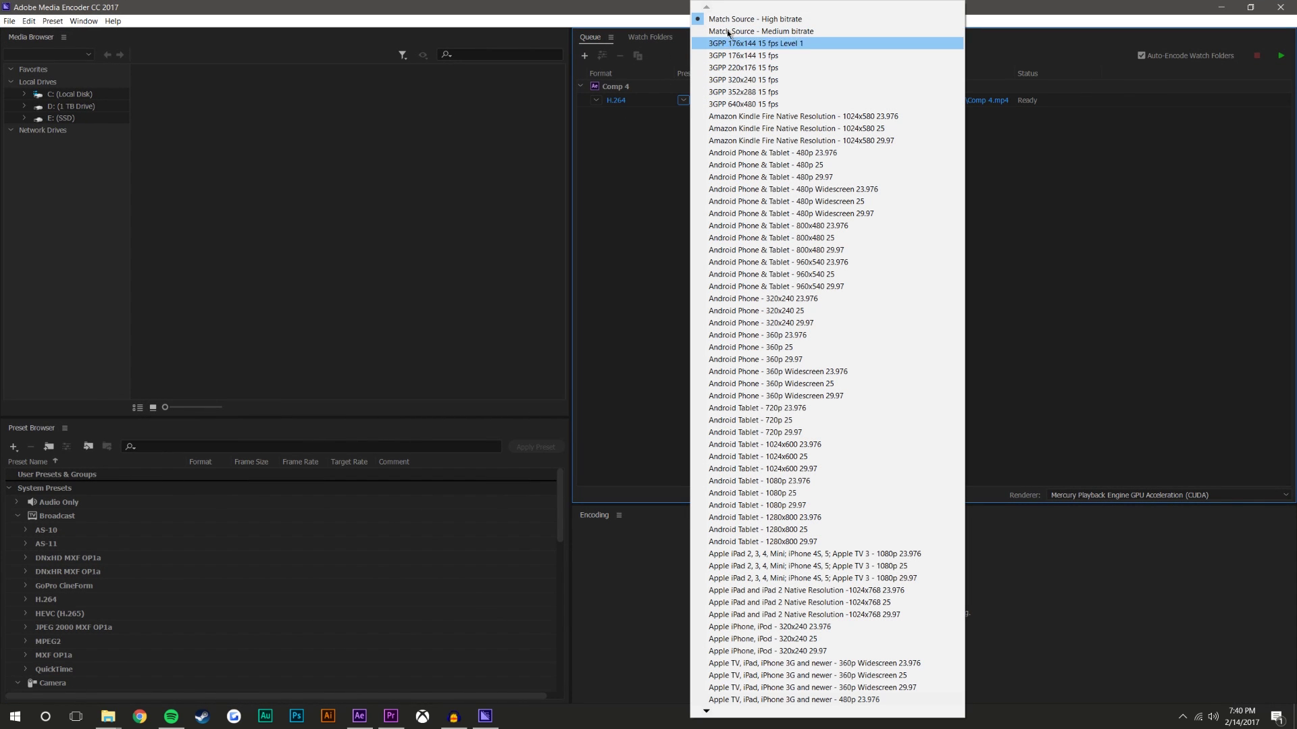
{"action": "left_click", "coordinate": [1123, 308]}
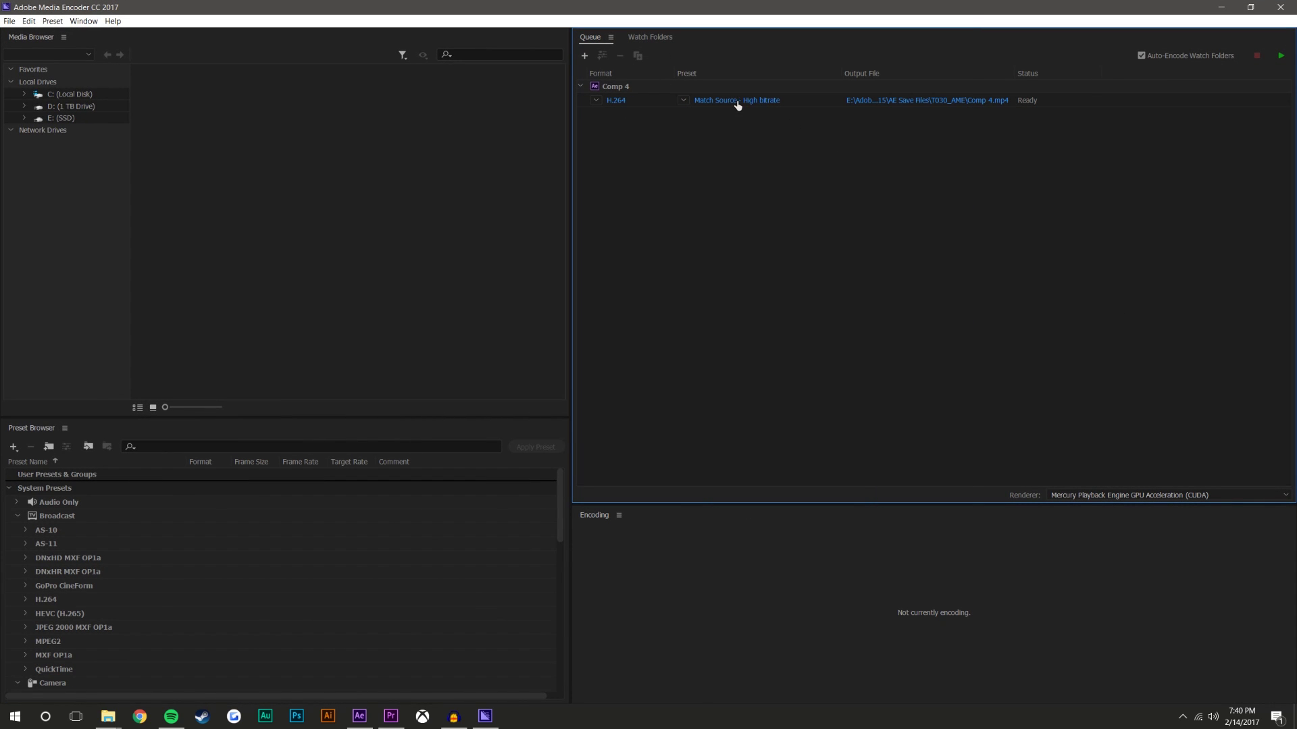
{"action": "left_click", "coordinate": [596, 101]}
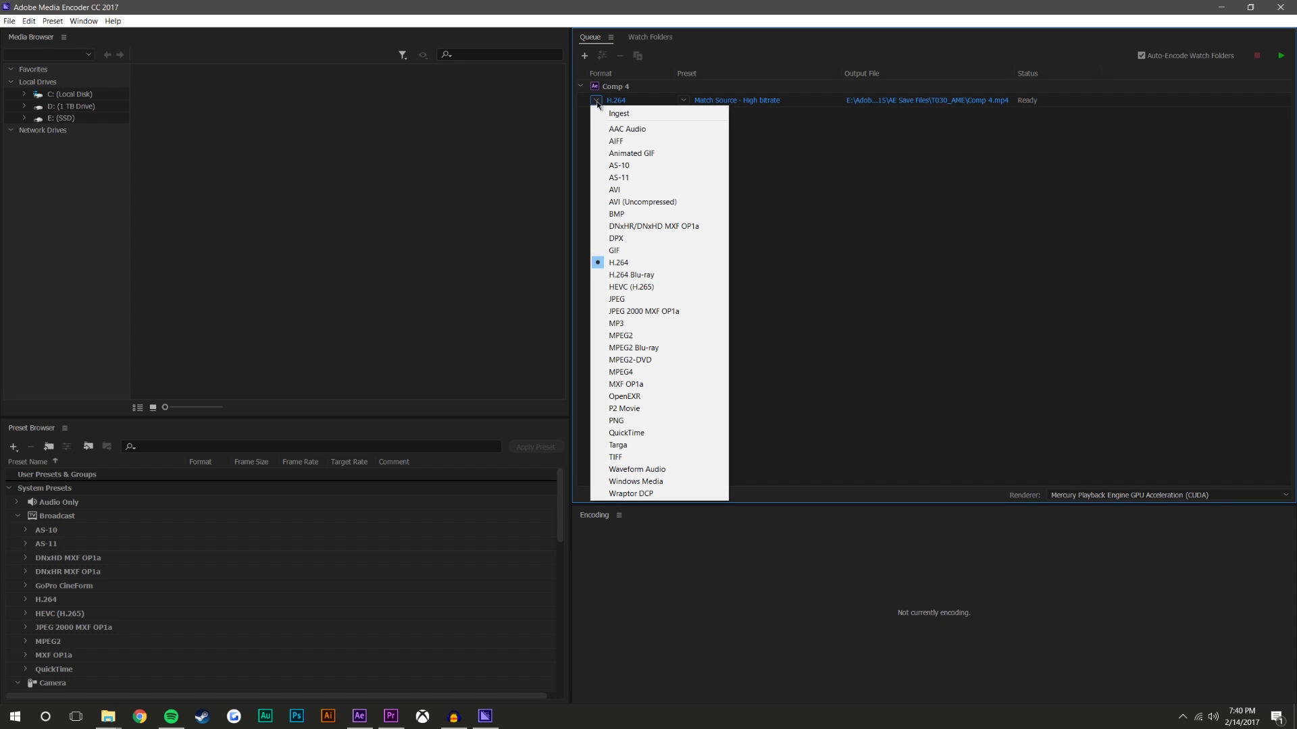
{"action": "left_click", "coordinate": [668, 154]}
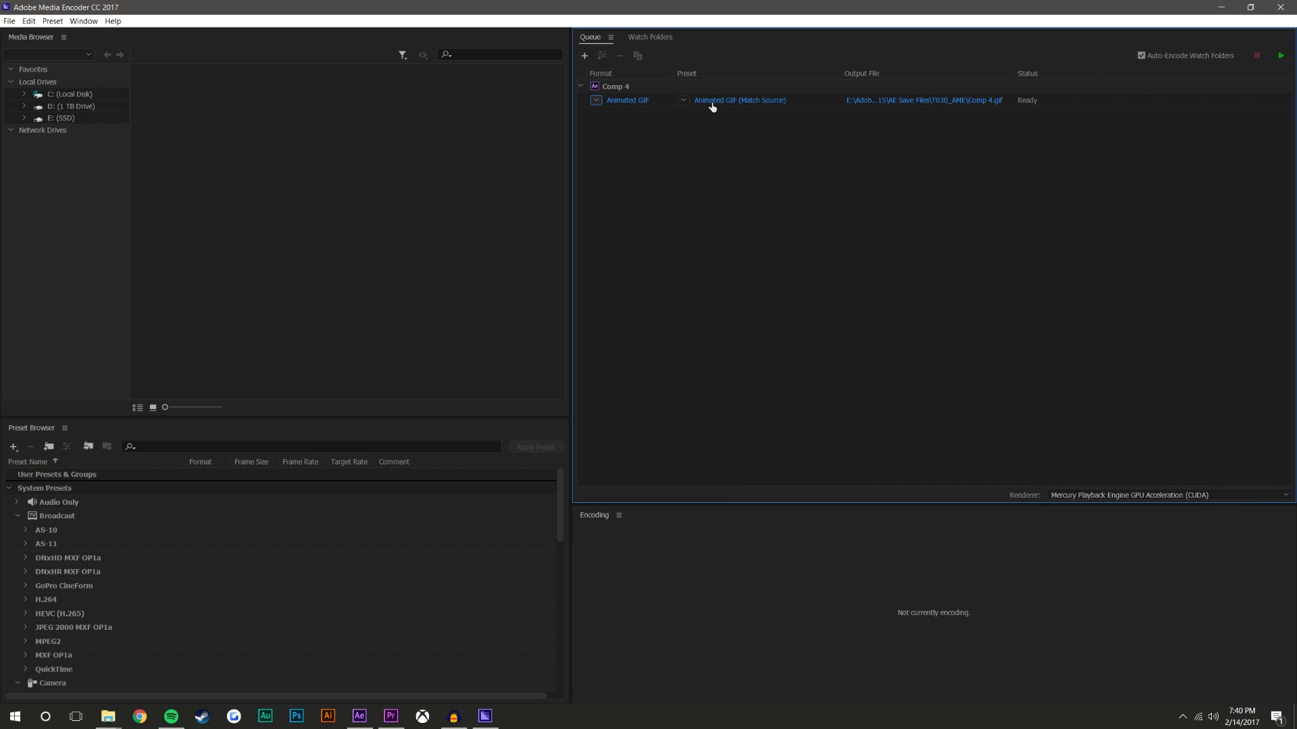
- In the GIF export settings, untick match source and set the width to 480 px
{"action": "left_click", "coordinate": [743, 104]}
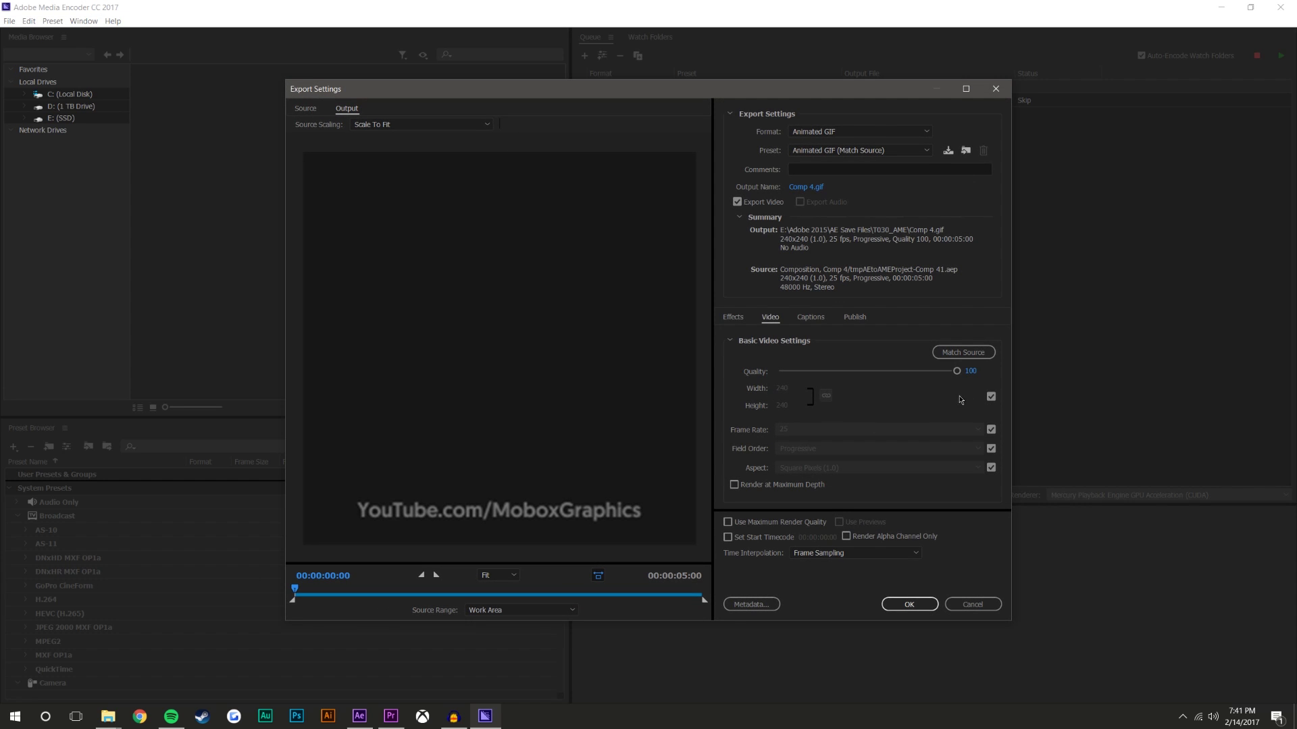
{"action": "left_click", "coordinate": [991, 397]}
{"action": "type", "text": "4"}
{"action": "key", "text": "Tab"}
{"action": "left_click", "coordinate": [360, 716]}
- Confirm in Composition Settings that Comp 4 is 480 × 480, then return to Media Encoder
{"action": "left_click", "coordinate": [64, 21]}
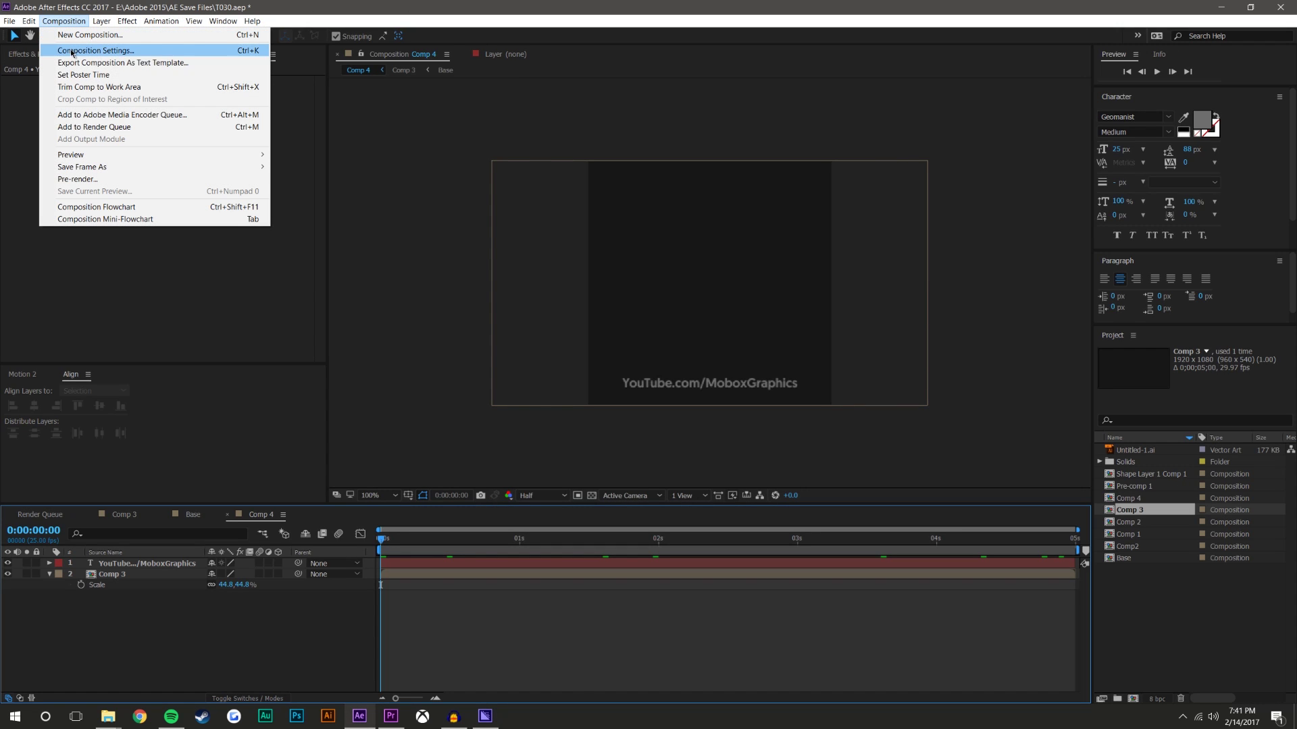
{"action": "left_click", "coordinate": [73, 51]}
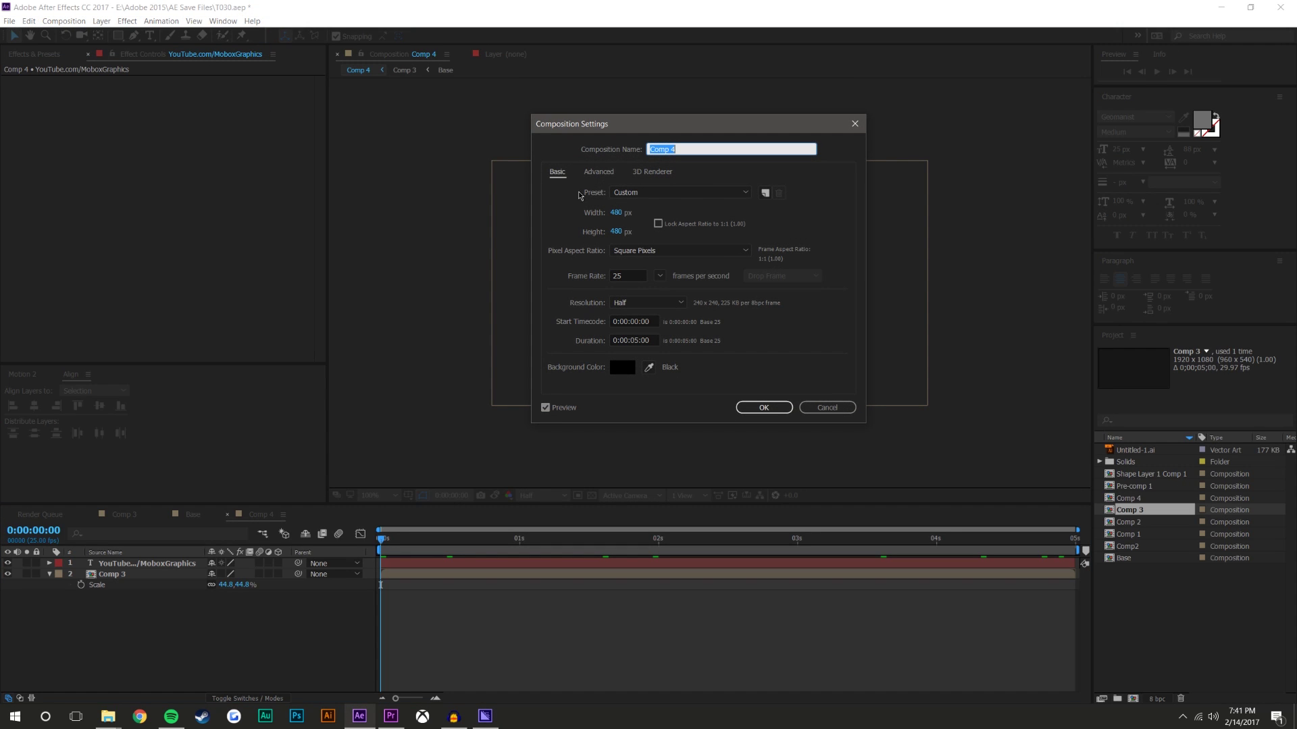
{"action": "left_click", "coordinate": [390, 716]}
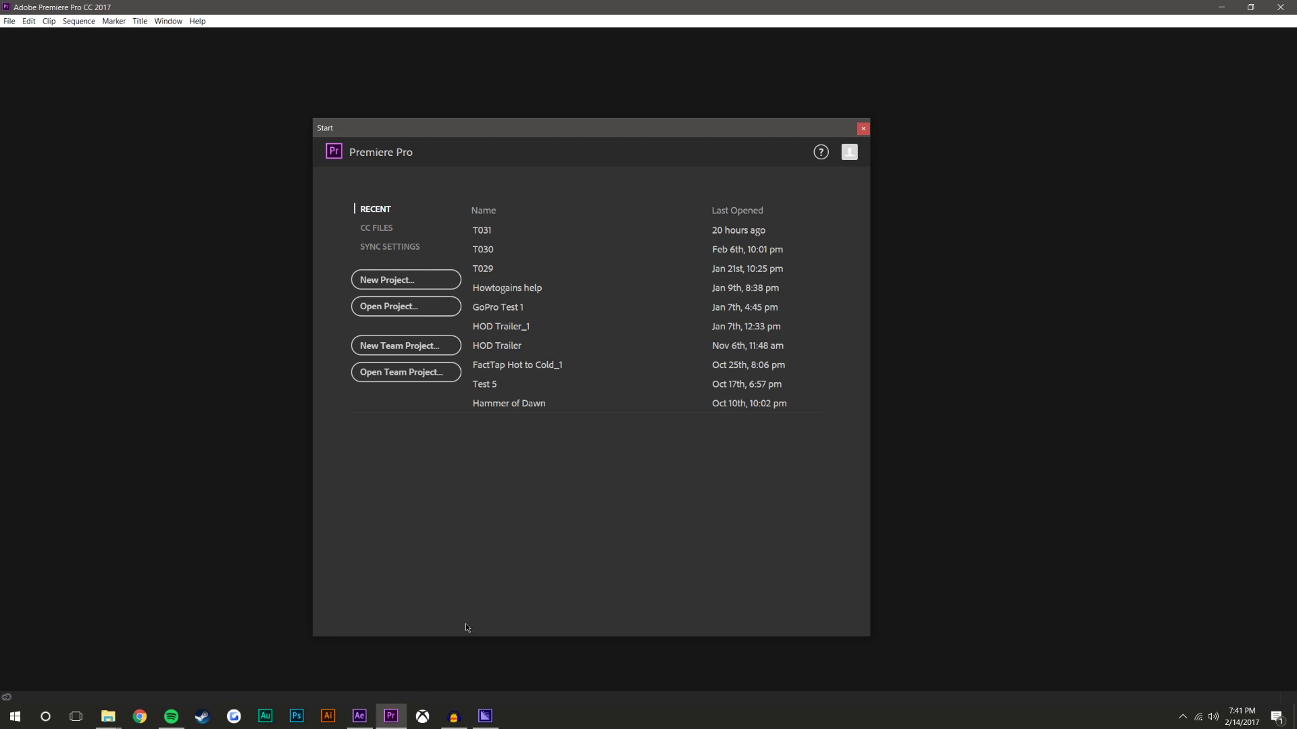
{"action": "key", "text": "alt+Tab"}
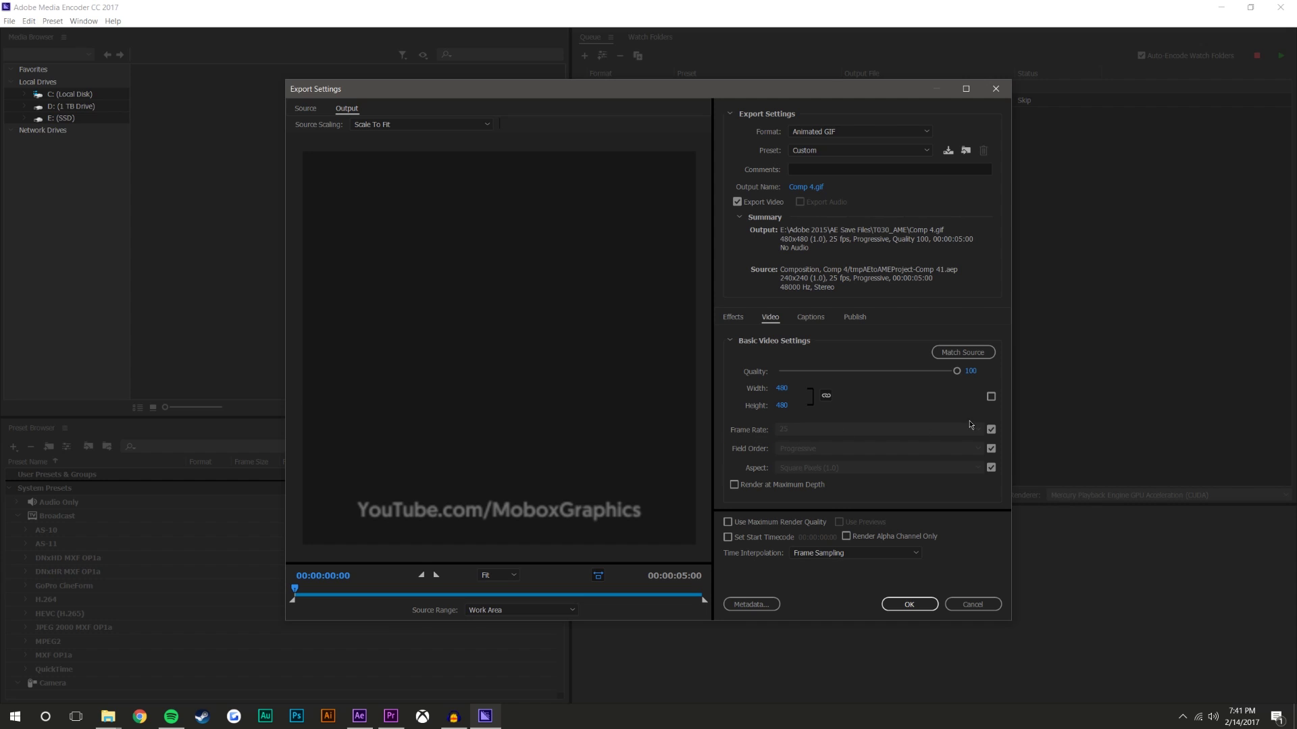
- Restore the Field Order and Aspect match-source boxes and enable Render at Maximum Depth
{"action": "double_click", "coordinate": [990, 429]}
{"action": "left_click", "coordinate": [991, 429]}
{"action": "left_click", "coordinate": [991, 429]}
{"action": "left_click", "coordinate": [991, 449]}
{"action": "left_click", "coordinate": [991, 448]}
{"action": "left_click", "coordinate": [990, 467]}
{"action": "left_click", "coordinate": [990, 467]}
{"action": "left_click", "coordinate": [734, 485]}
{"action": "left_click", "coordinate": [812, 188]}
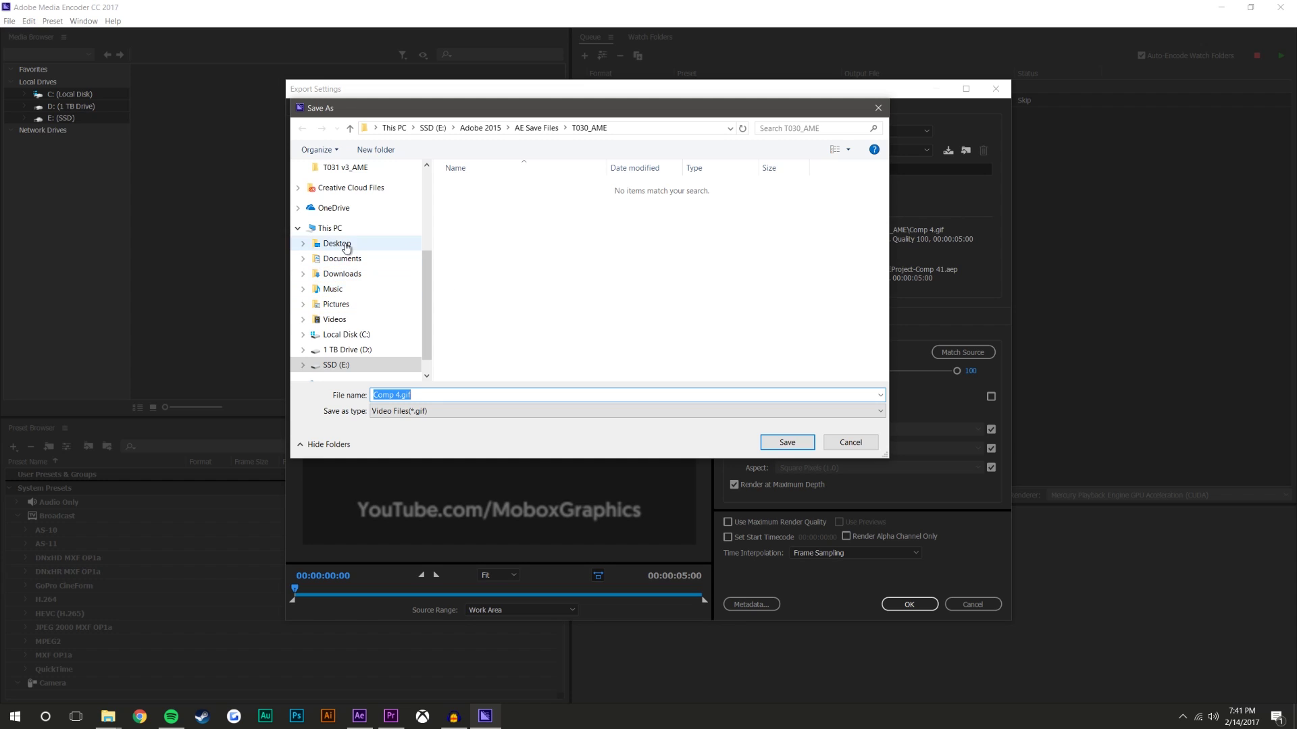
- Save the GIF output to the Desktop as Mobox X.gif and accept the export settings
{"action": "left_click", "coordinate": [345, 245]}
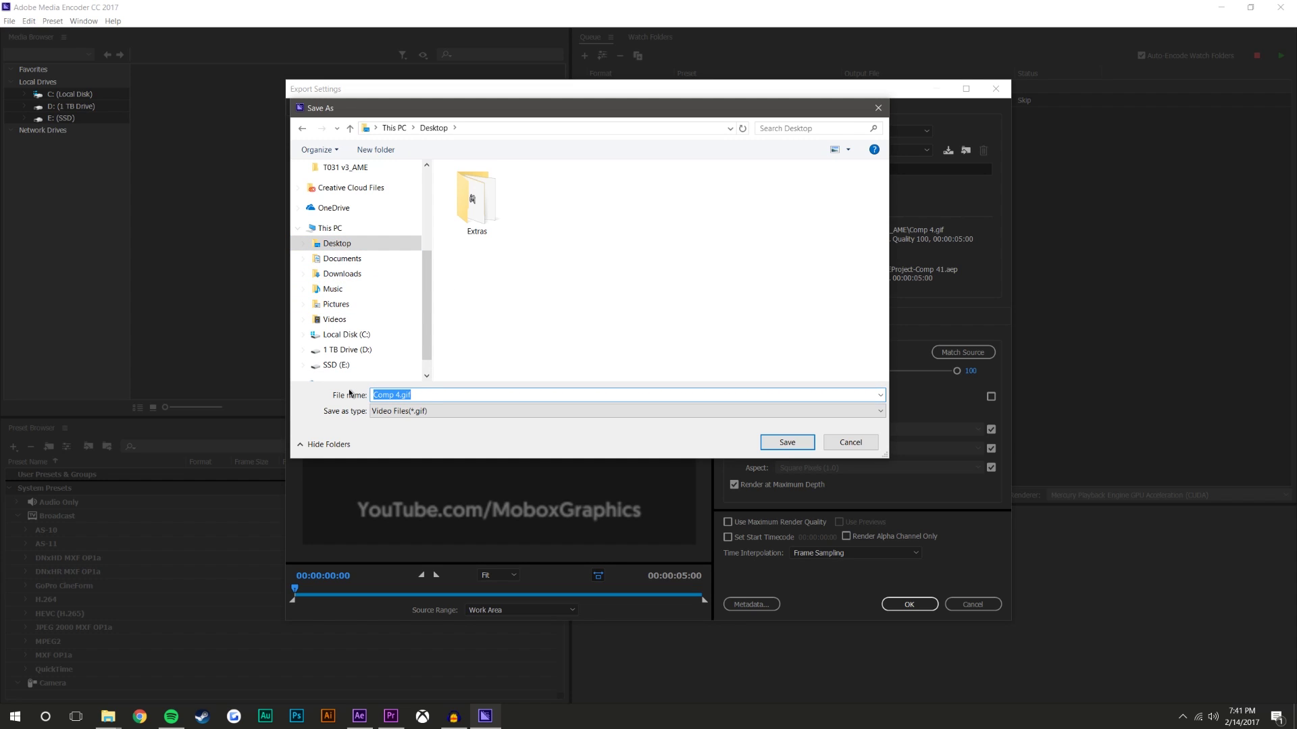
{"action": "key", "text": "End"}
{"action": "key", "text": "BackSpace"}
{"action": "key", "text": "BackSpace"}
{"action": "key", "text": "BackSpace"}
{"action": "key", "text": "BackSpace"}
{"action": "key", "text": "BackSpace"}
{"action": "type", "text": "Mobox"}
{"action": "left_click", "coordinate": [787, 442]}
{"action": "left_click", "coordinate": [918, 604]}
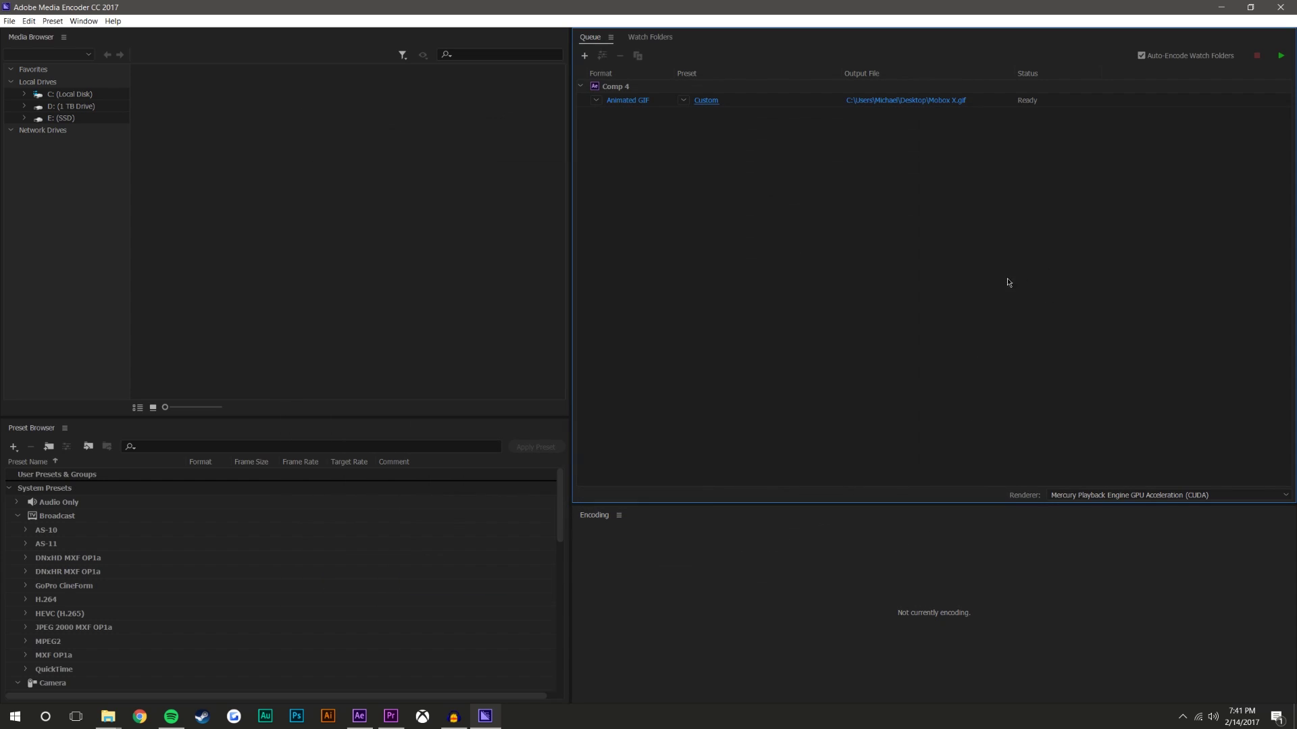
- Run the Media Encoder queue to encode Mobox X.gif and select the finished export
{"action": "left_click", "coordinate": [1281, 56]}
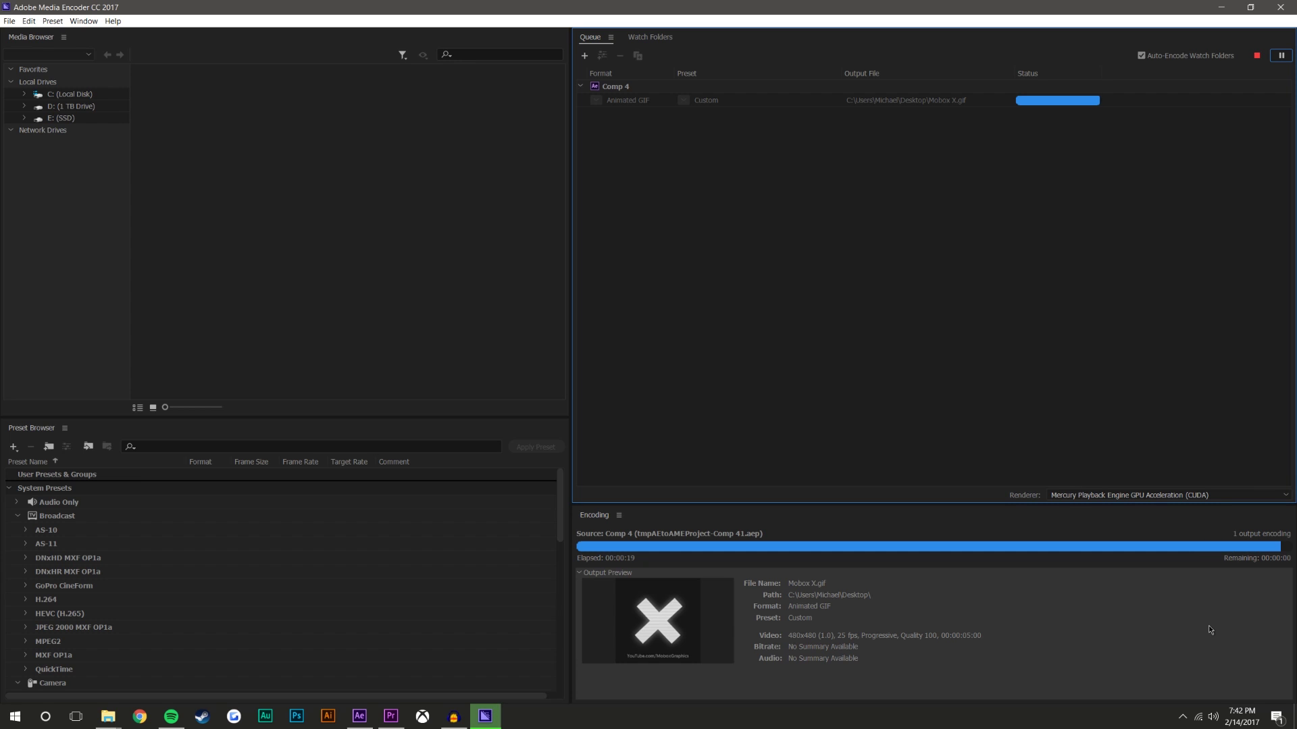
{"action": "left_click", "coordinate": [951, 106]}
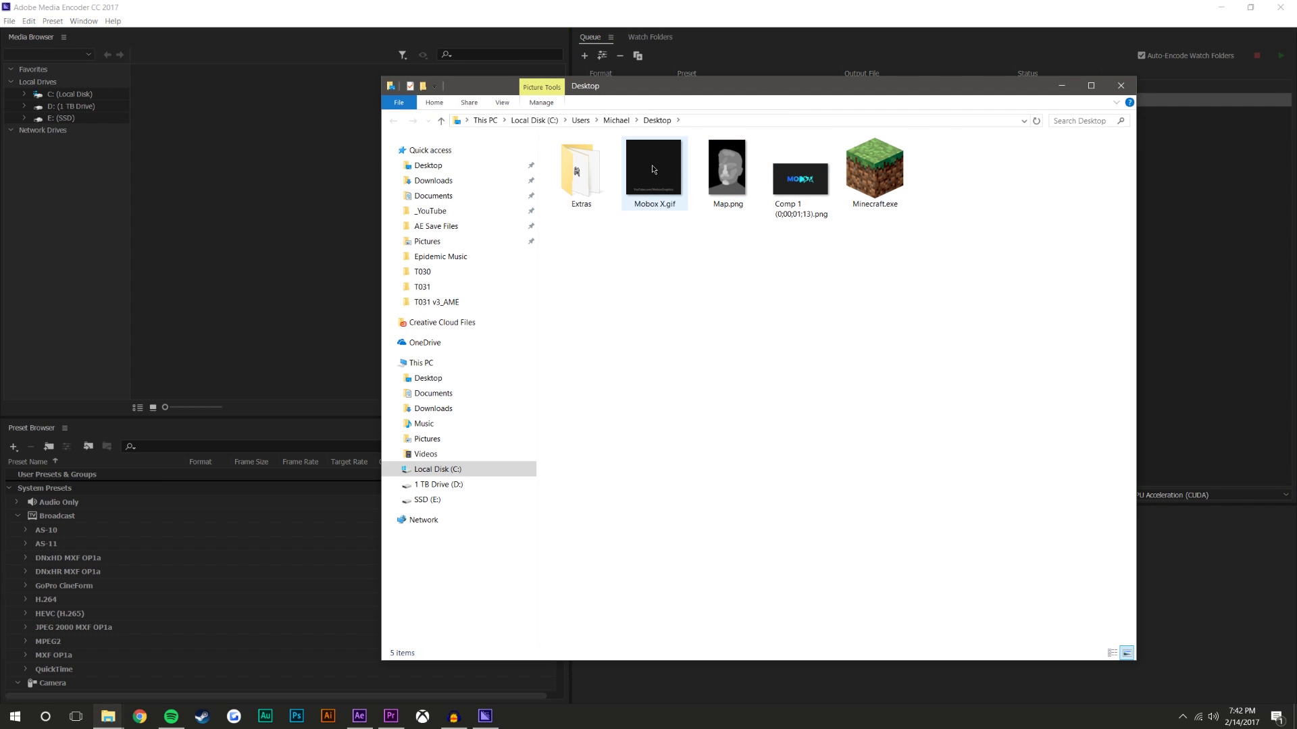
- Preview Mobox X.gif from the Desktop folder in Photos, then close it
{"action": "double_click", "coordinate": [652, 169]}
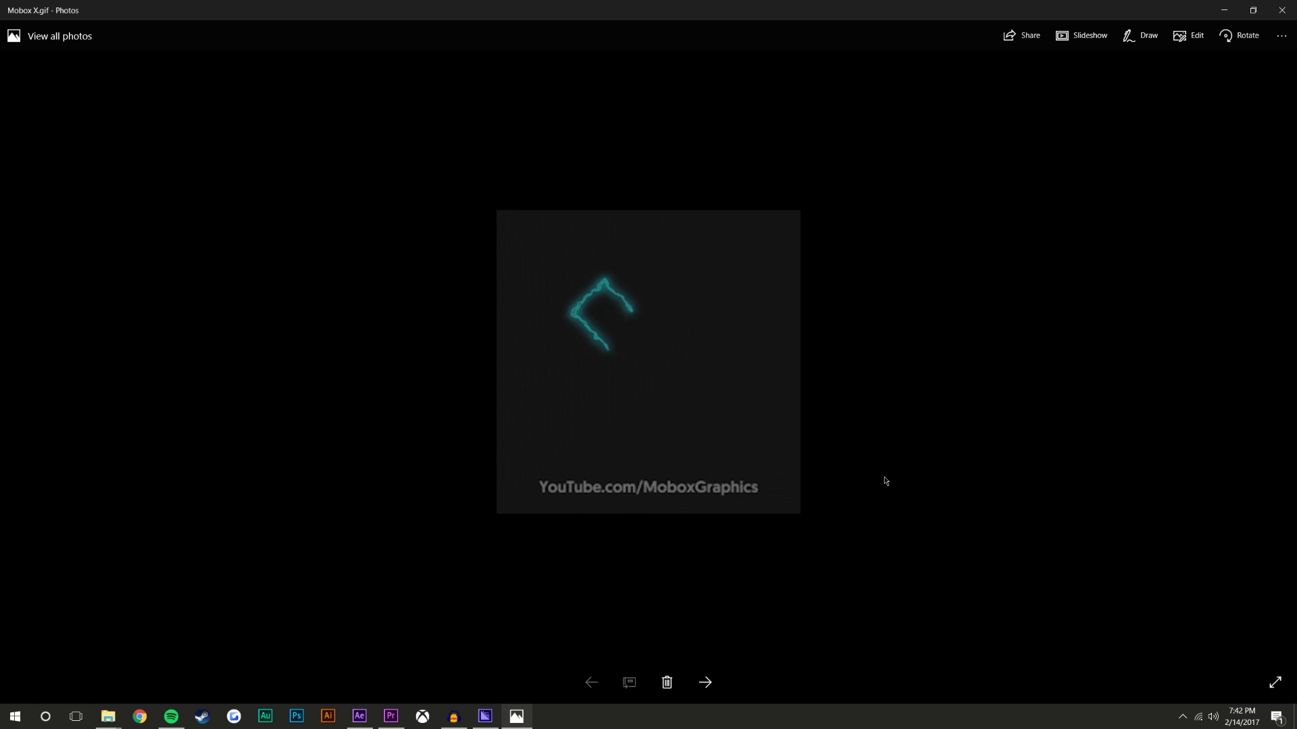
{"action": "left_click", "coordinate": [1282, 9]}
- Load twitter.com in Chrome with the Desktop folder window alongside
{"action": "left_click", "coordinate": [140, 716]}
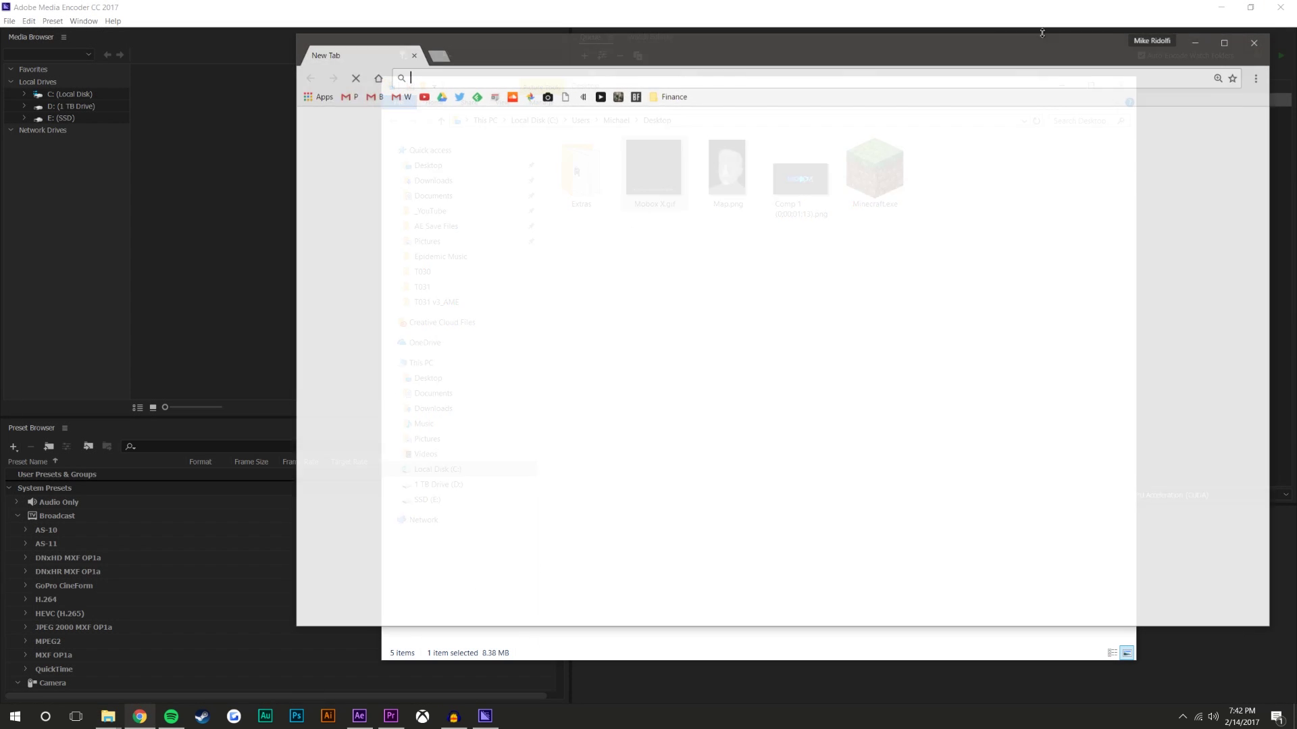
{"action": "left_click", "coordinate": [460, 97]}
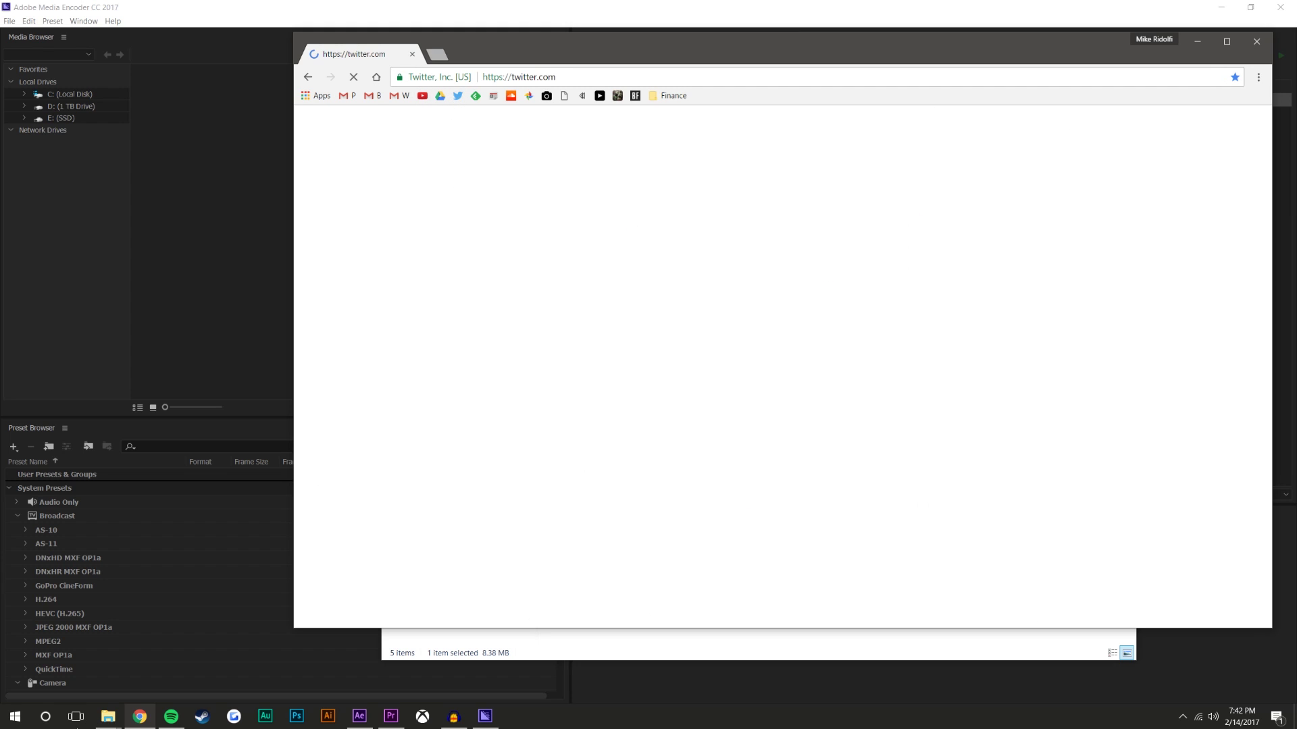
{"action": "mouse_move", "coordinate": [108, 715]}
{"action": "left_click", "coordinate": [348, 665]}
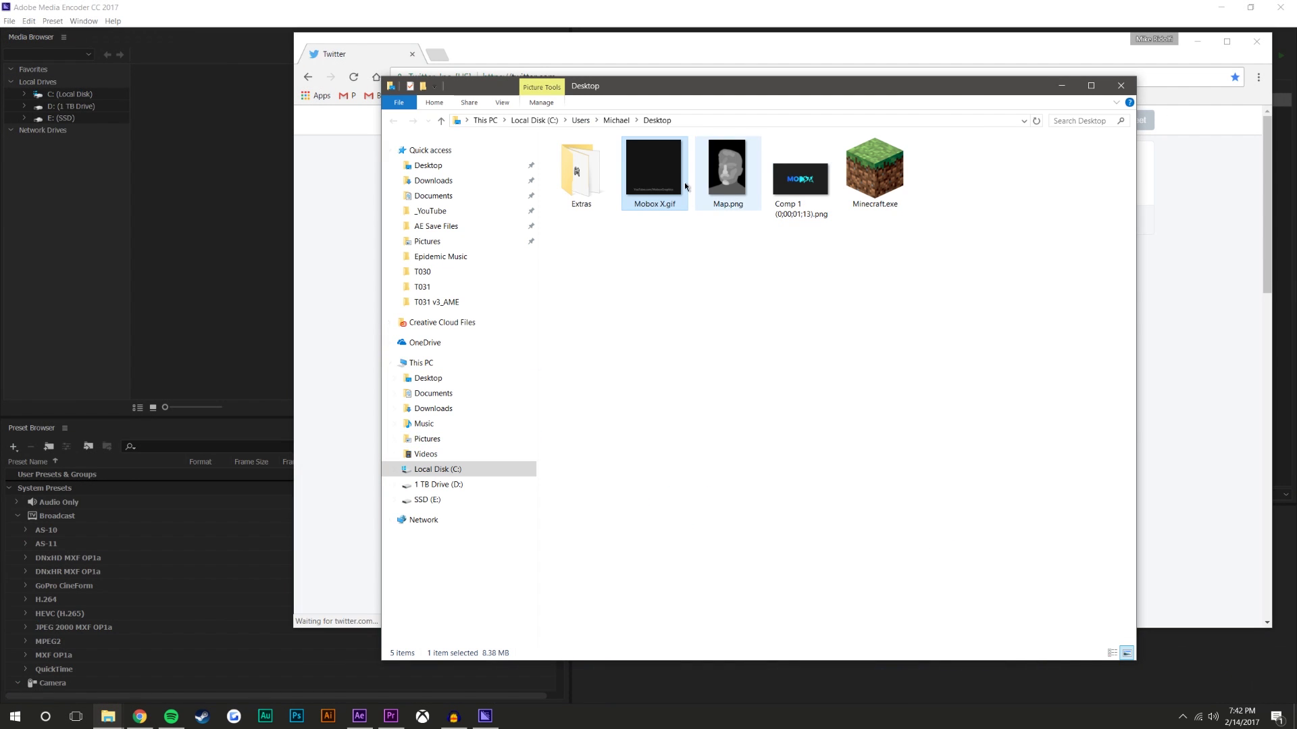
- Drag Mobox X.gif from the Desktop folder into a new tweet draft
{"action": "left_click_drag", "start_coordinate": [685, 186], "coordinate": [1175, 243]}
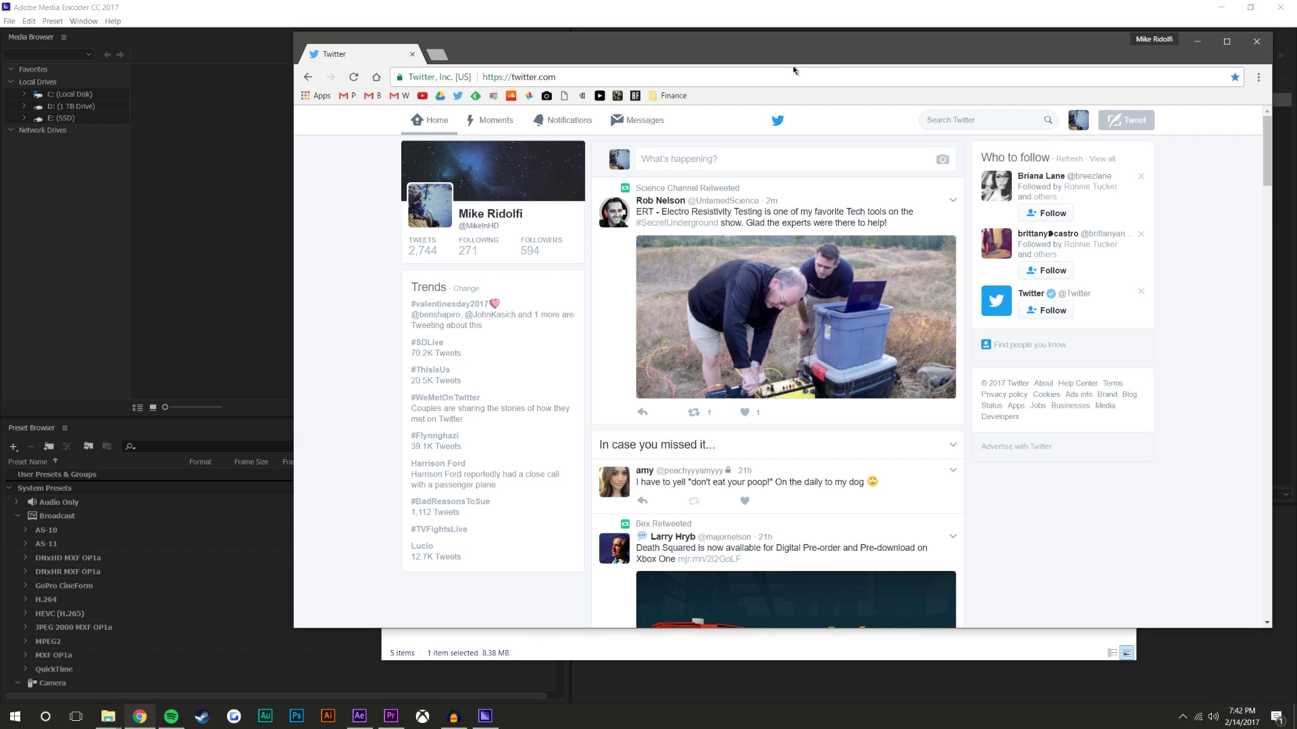
{"action": "left_click", "coordinate": [108, 715]}
{"action": "left_click", "coordinate": [329, 673]}
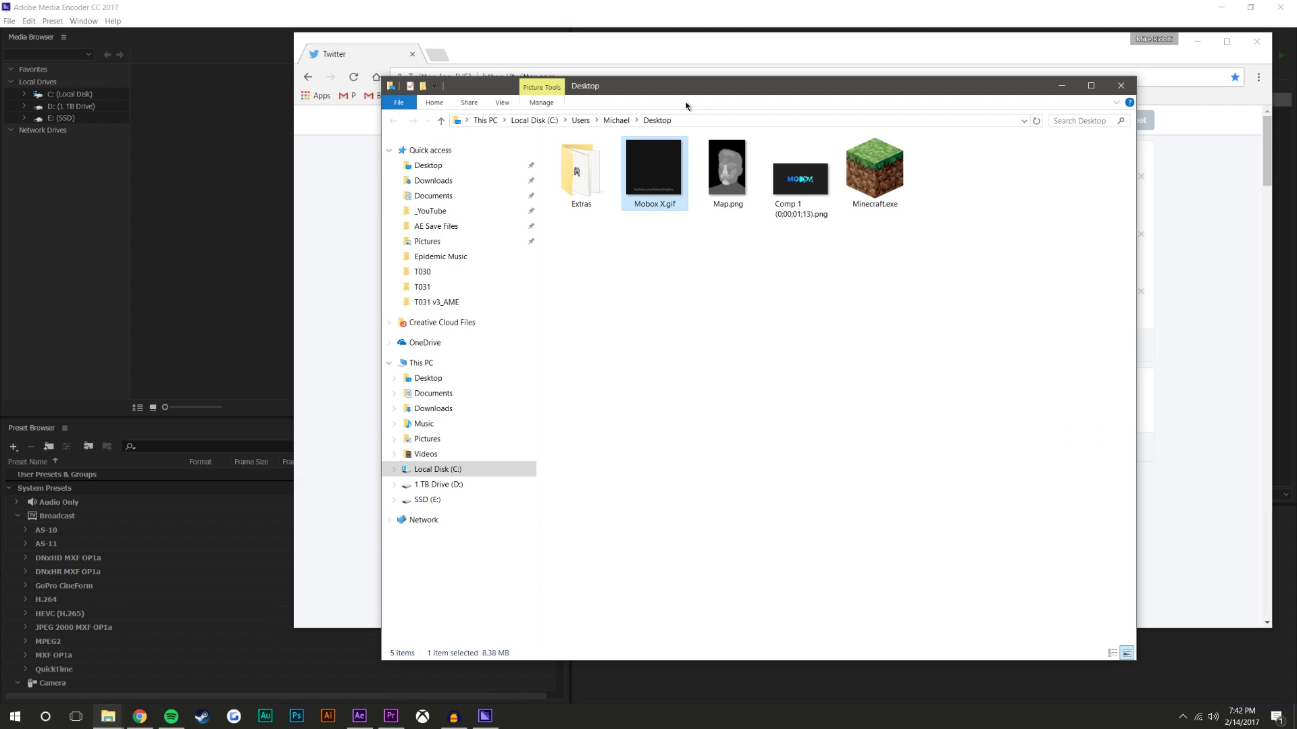
{"action": "left_click_drag", "start_coordinate": [607, 41], "coordinate": [709, 430]}
{"action": "left_click_drag", "start_coordinate": [756, 517], "coordinate": [757, 162]}
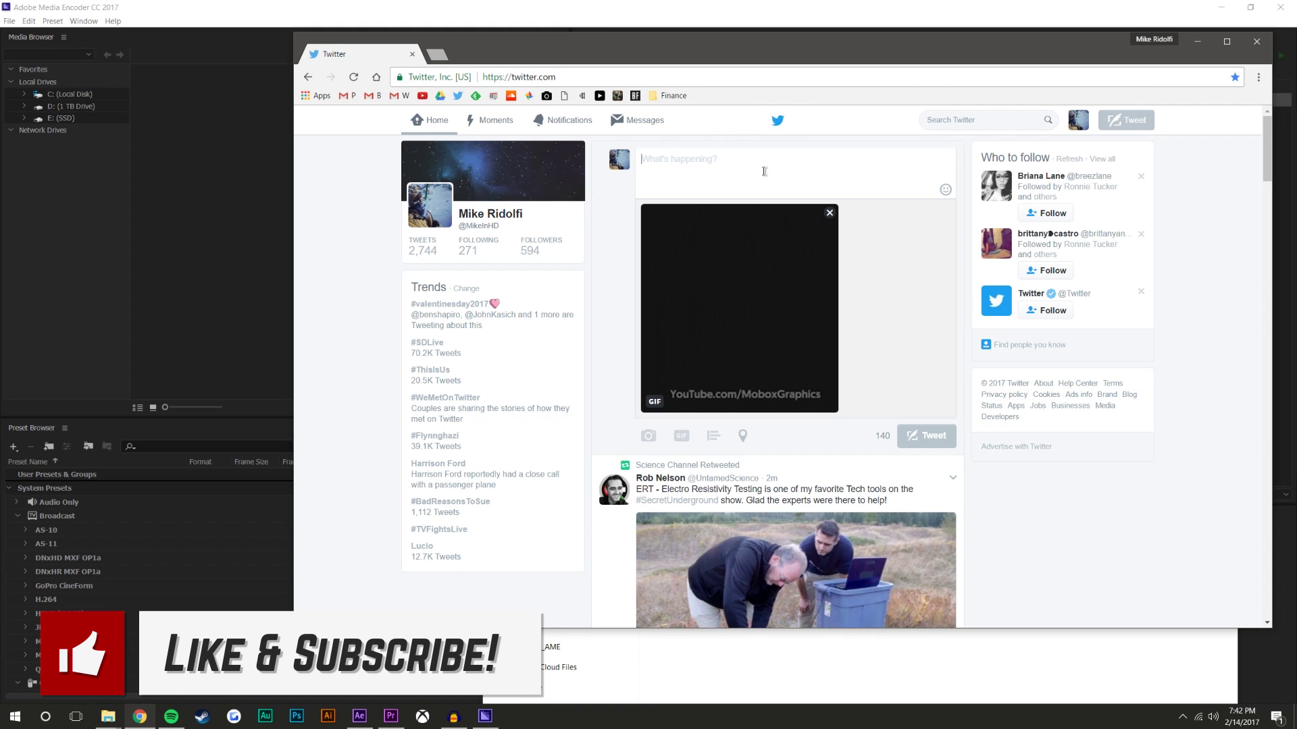